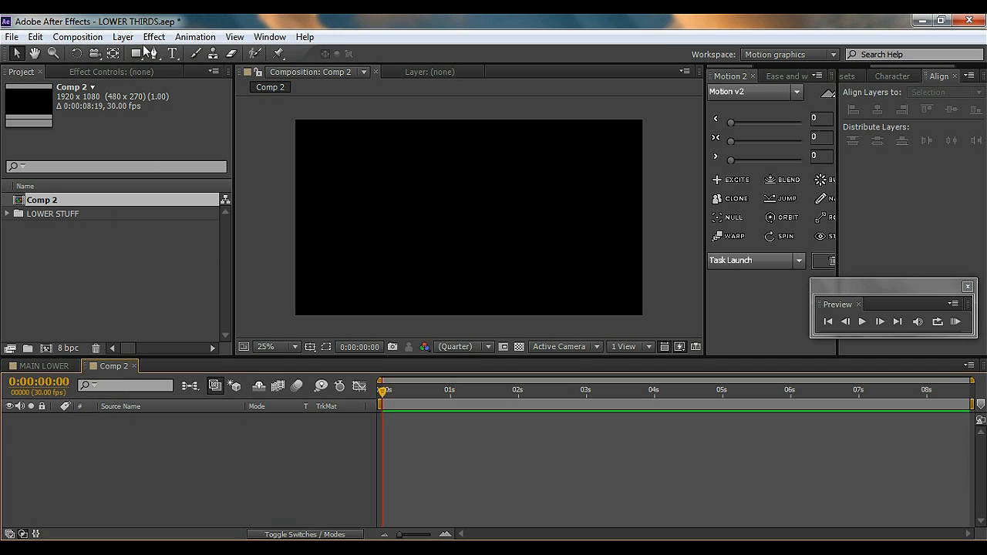
Add a new shape layer and draw a wide purple rectangle starting at the frame's left edge in the lower third.
left_click(122, 36)
mouse_move(308, 51)
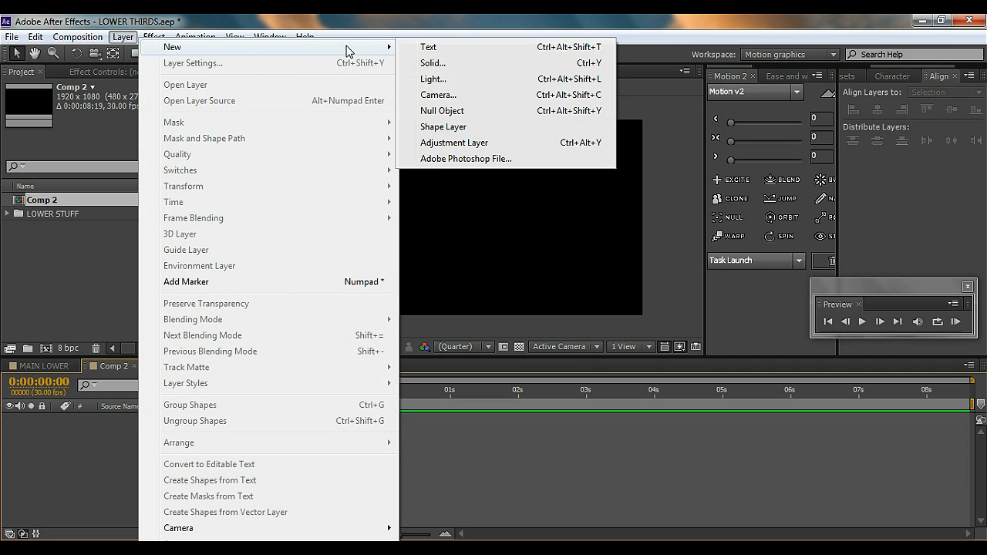
left_click(449, 127)
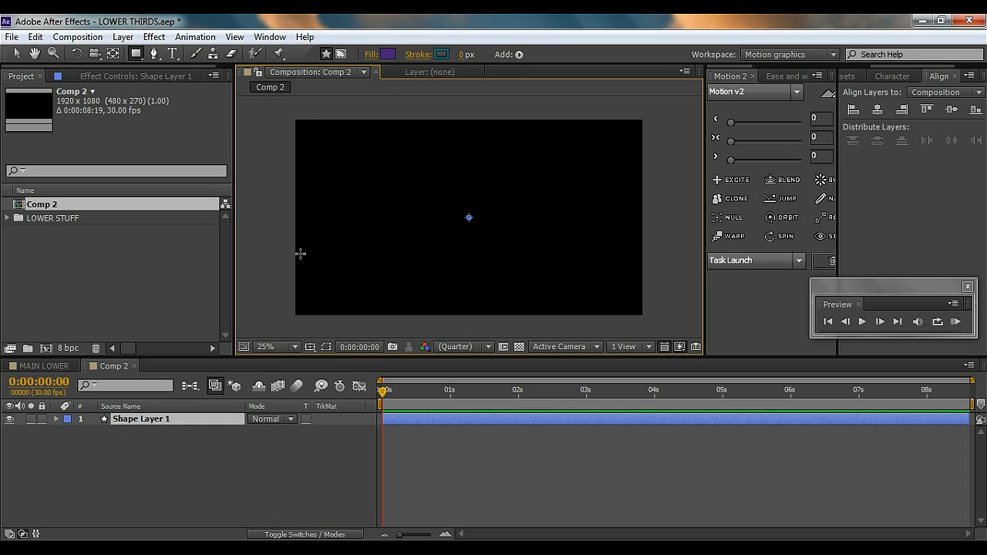
left_click_drag(295, 261, 474, 299)
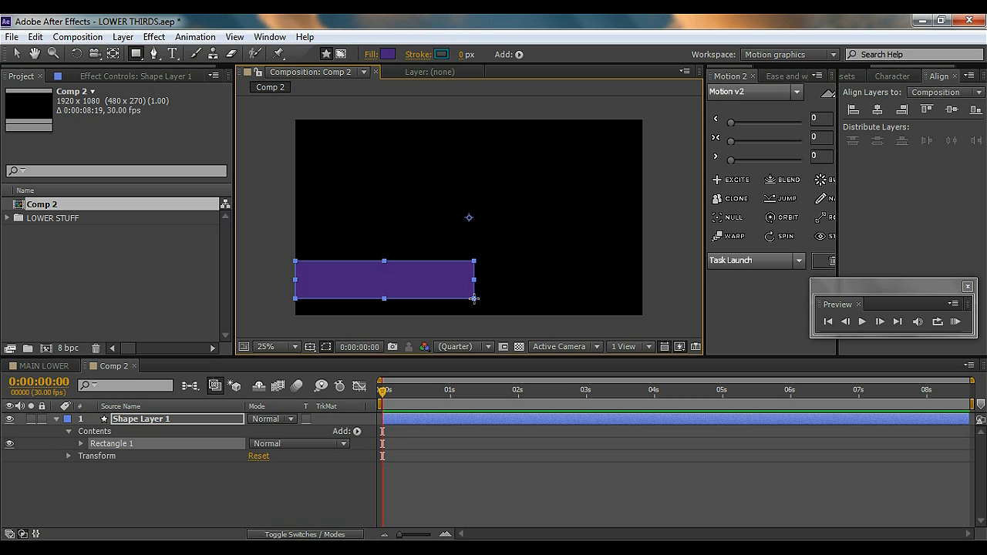
left_click(16, 53)
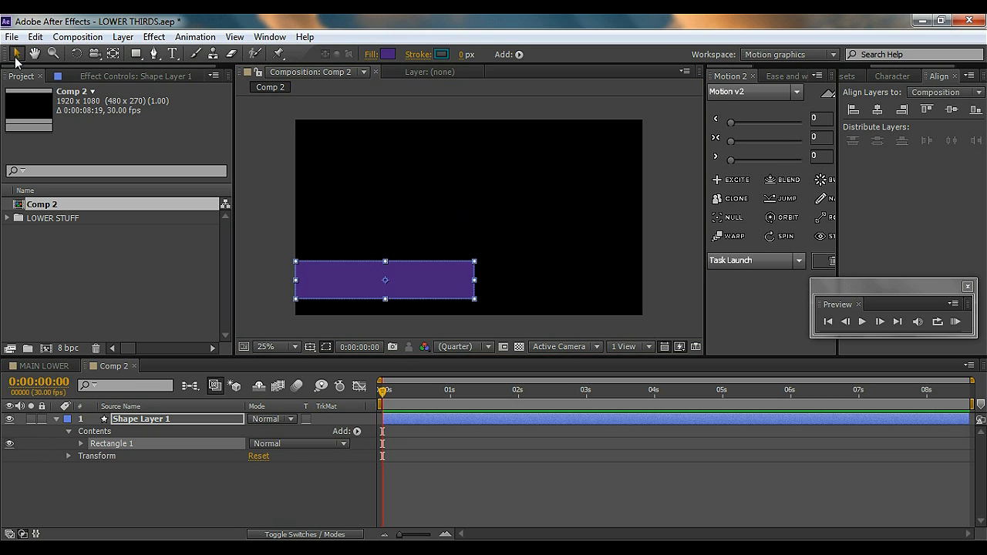
left_click(297, 310)
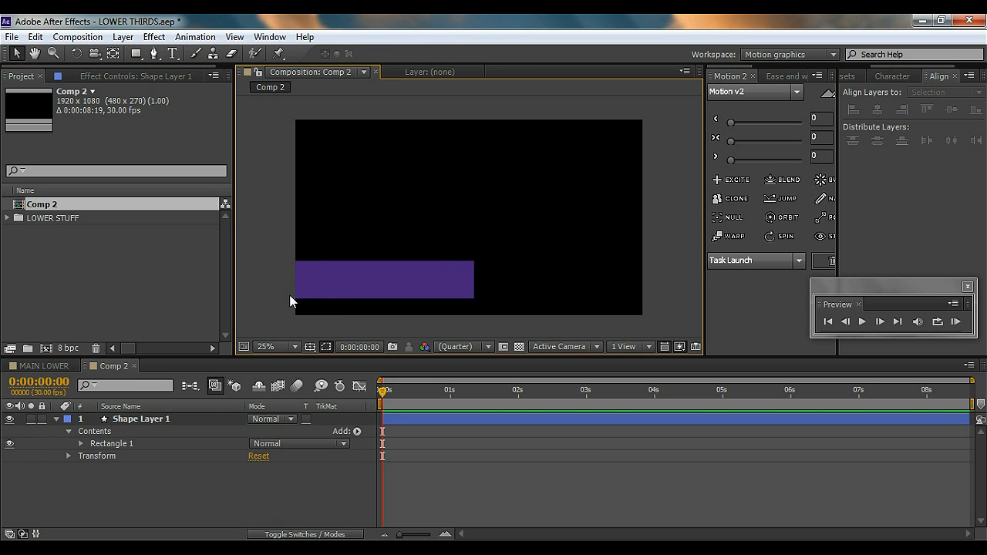
Move the shape layer's anchor point to the centre of the rectangle with the Pan Behind tool.
key("period")
left_click_drag(329, 273, 479, 199)
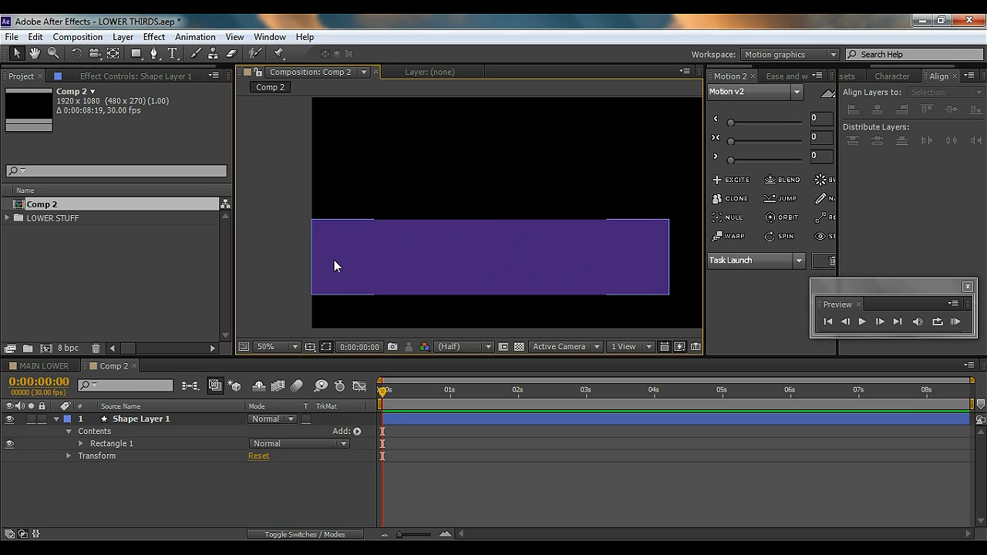
left_click_drag(351, 265, 366, 263)
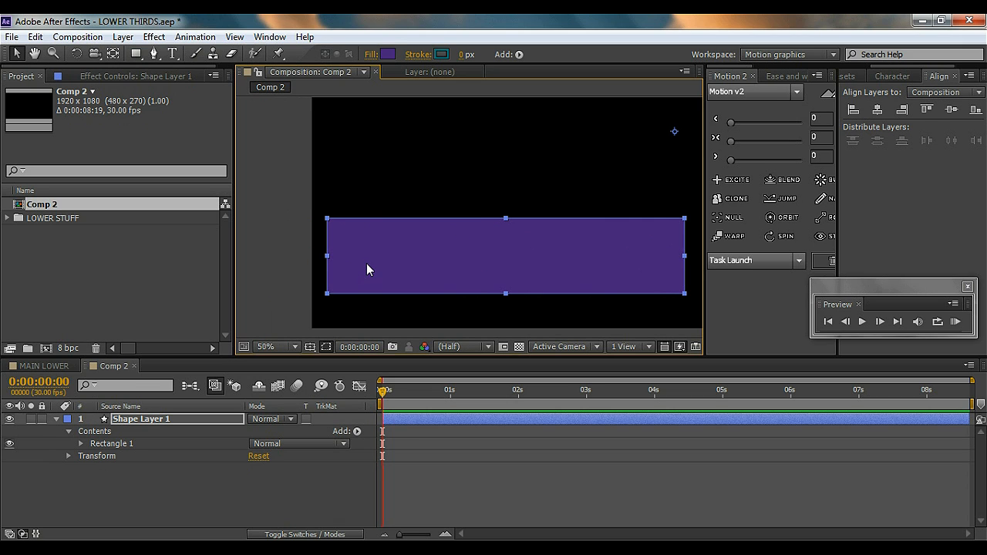
key("ctrl+z")
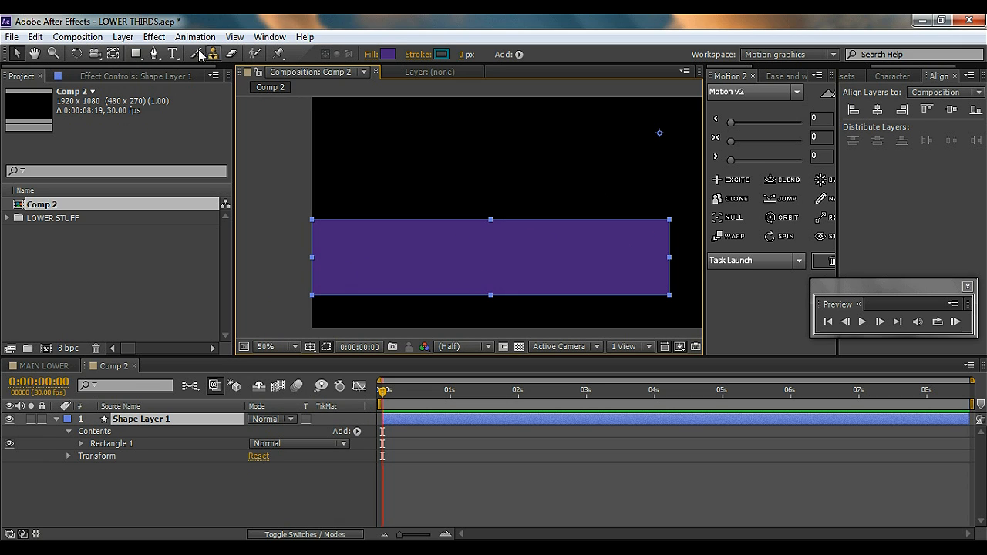
left_click(113, 53)
left_click(658, 135)
left_click_drag(658, 135, 492, 256)
left_click(16, 52)
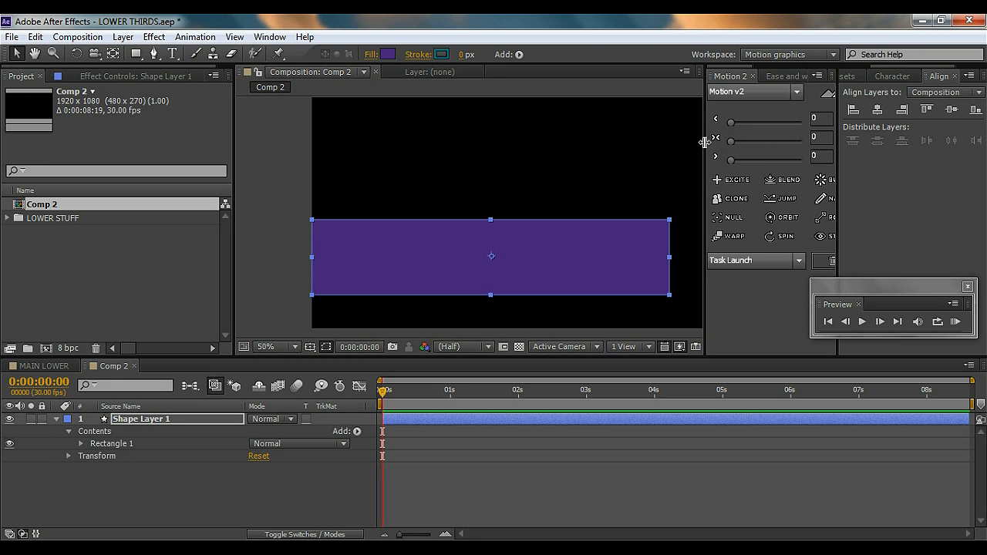
Show the anchor point grid in Motion v2 and snap the shape layer's anchor point to its centre.
left_click_drag(707, 142, 690, 144)
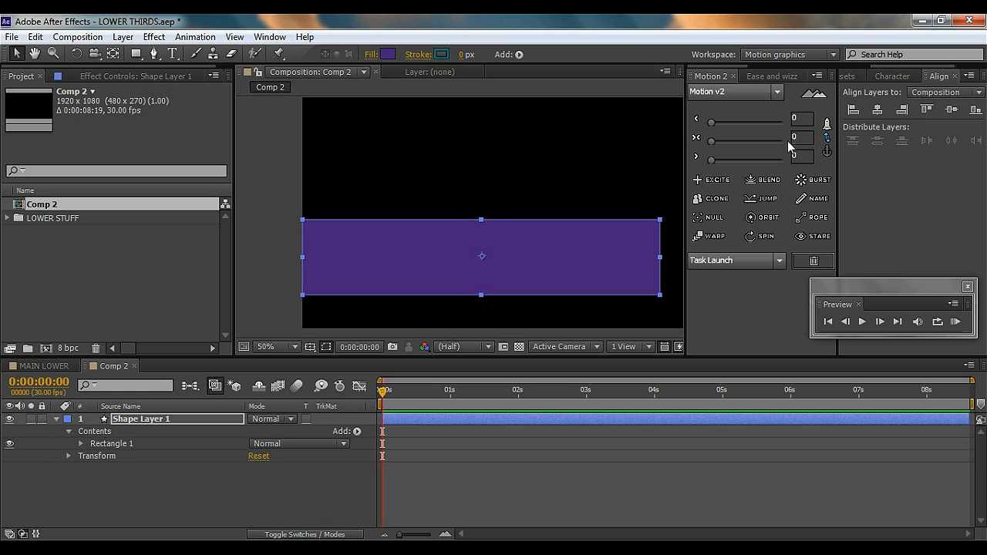
left_click(828, 137)
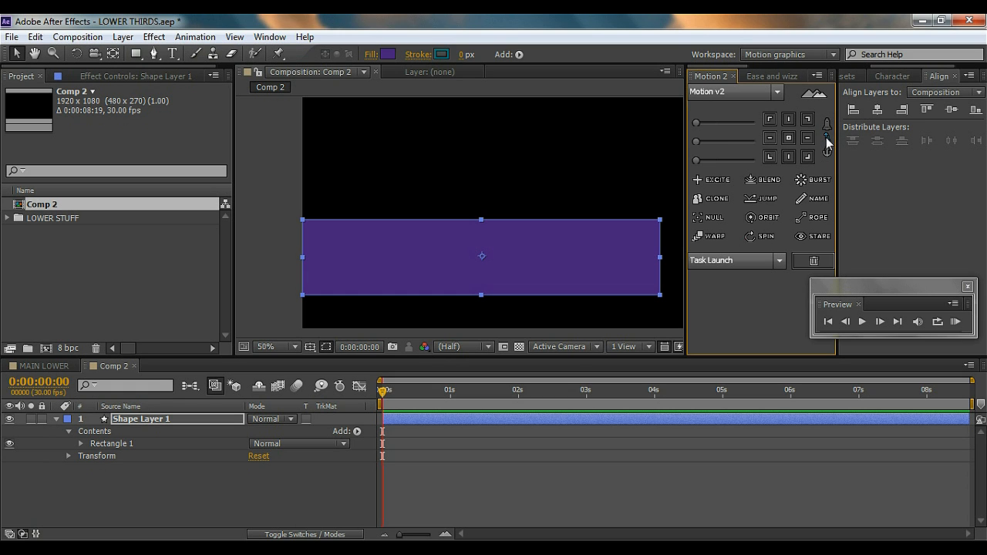
left_click_drag(686, 164, 705, 158)
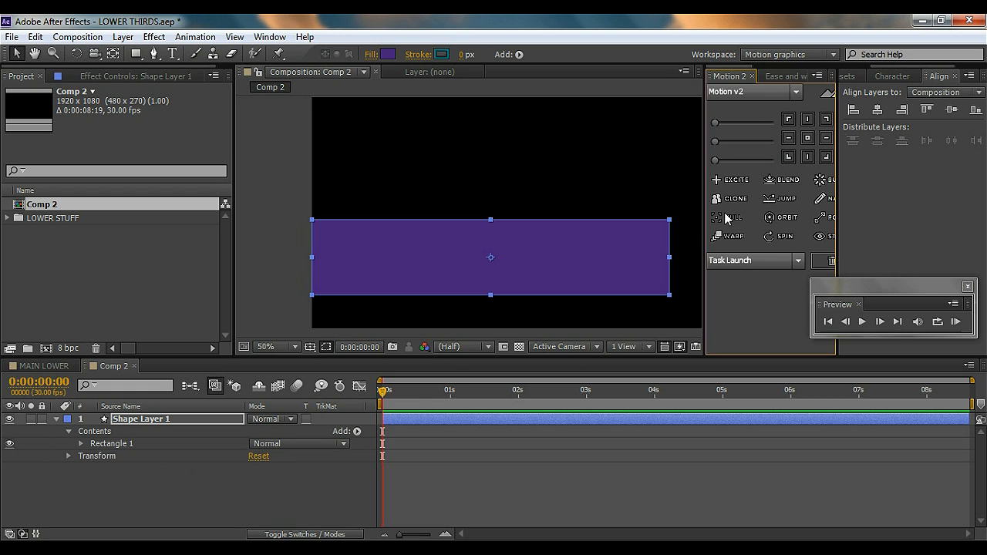
left_click_drag(705, 217, 743, 218)
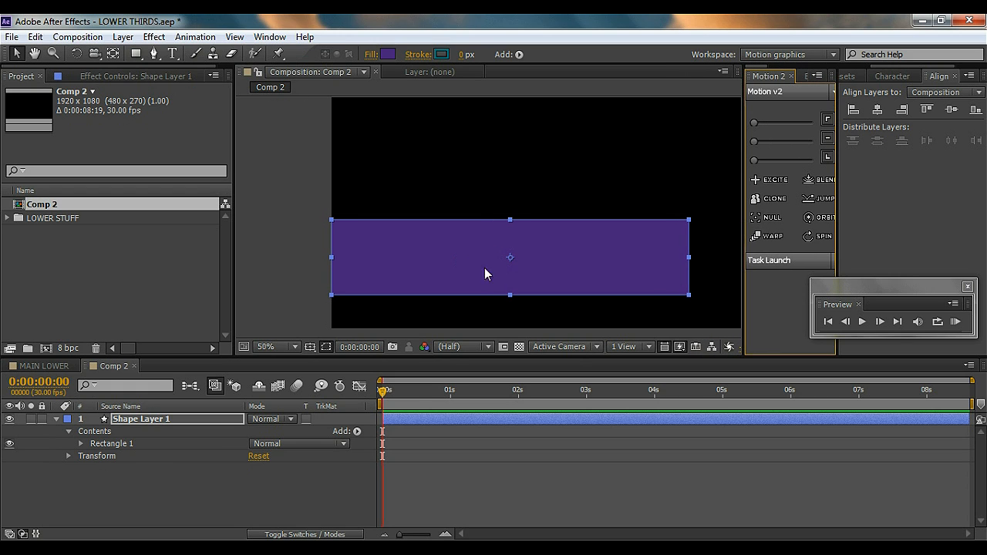
left_click(311, 203)
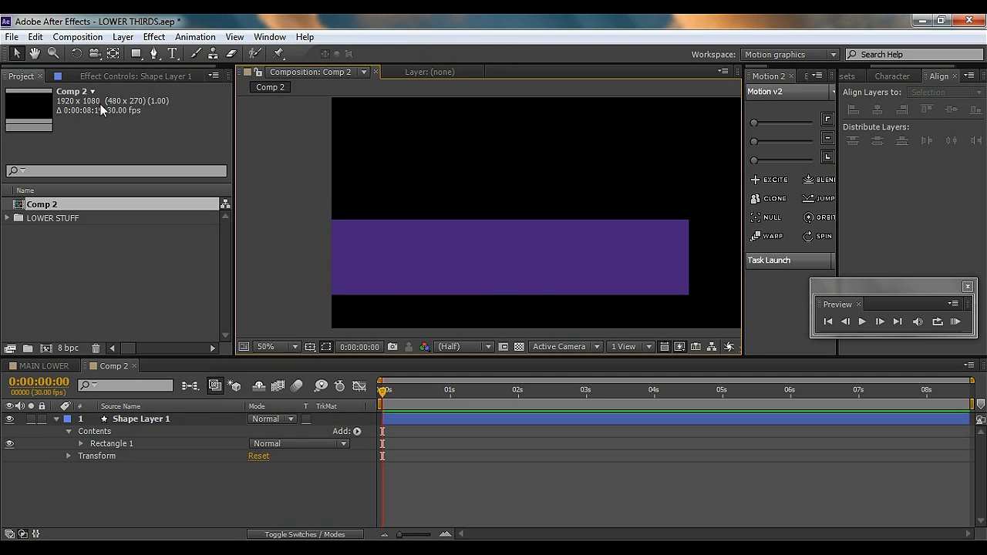
Set the rectangle's anchor point to the middle of its left edge using the Motion v2 anchor grid.
scroll(478, 176, "down", 1)
left_click_drag(531, 181, 448, 218)
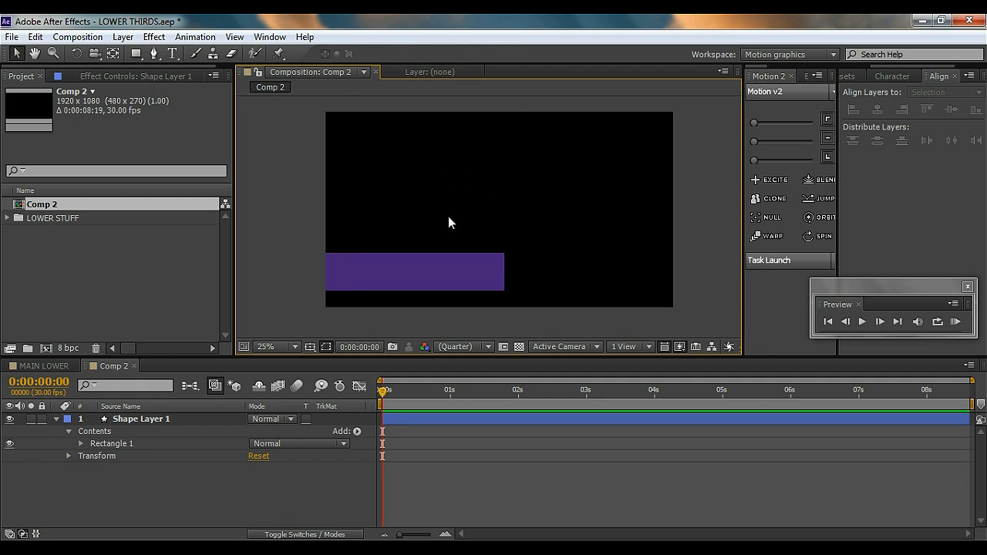
left_click(56, 419)
left_click(131, 423)
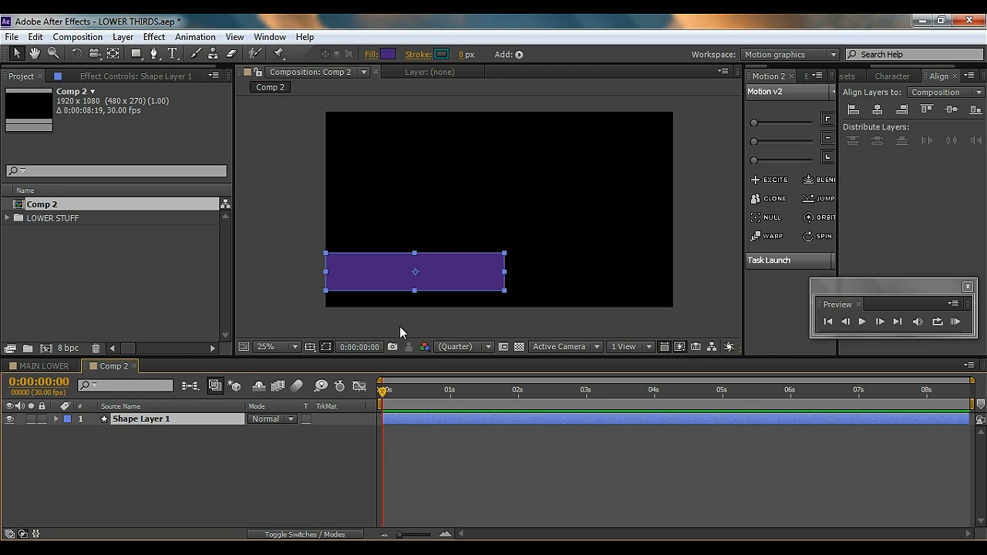
left_click(828, 138)
left_click(313, 279)
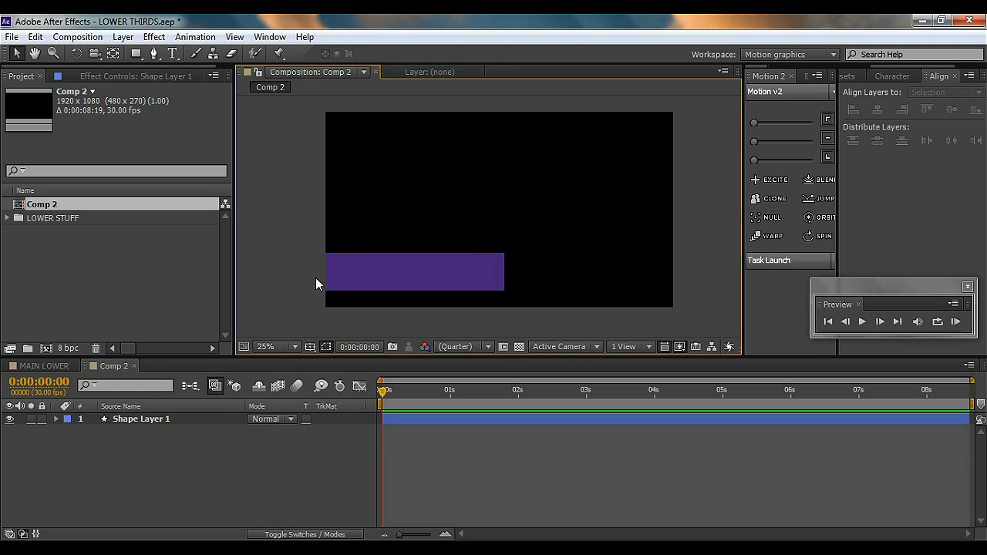
left_click(336, 271)
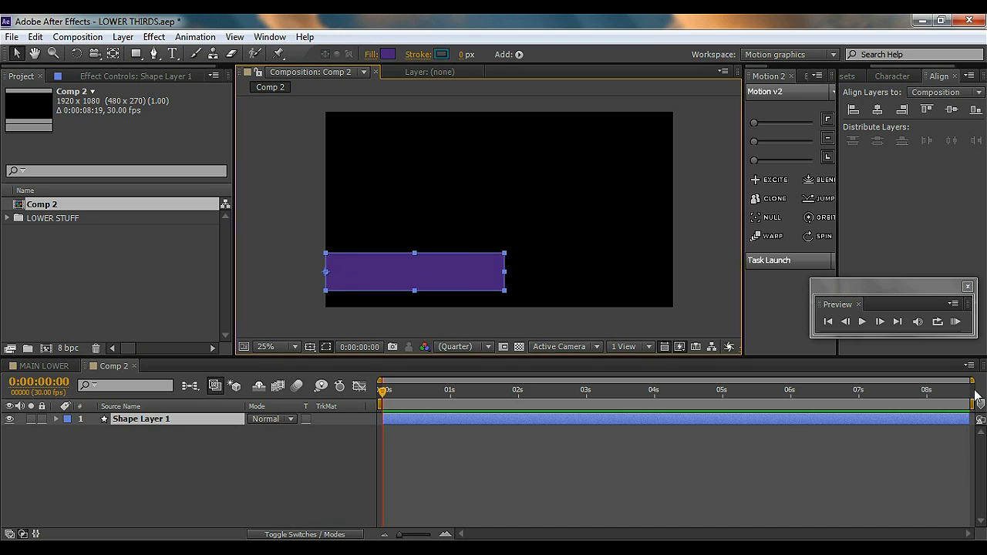
Collapse the rectangle horizontally with an unlinked Scale of -1.0, 100.0% and add a Scale keyframe at frame 0.
left_click_drag(974, 381, 492, 377)
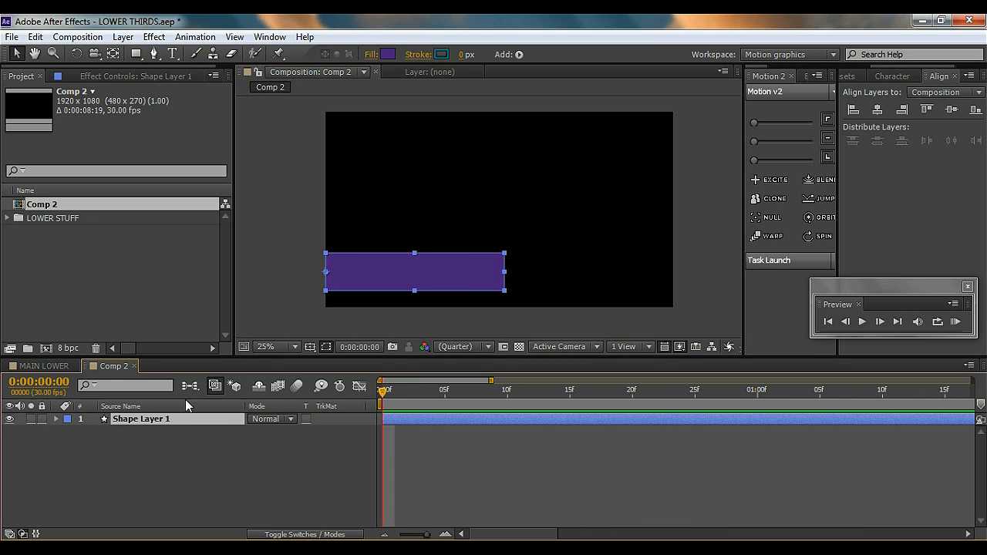
key("s")
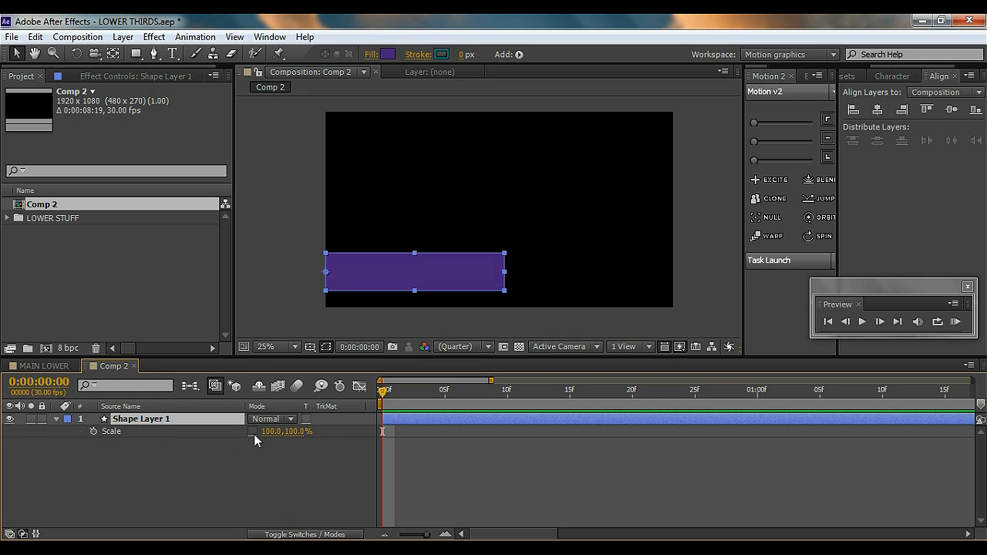
left_click_drag(294, 434, 203, 436)
key("ctrl+z")
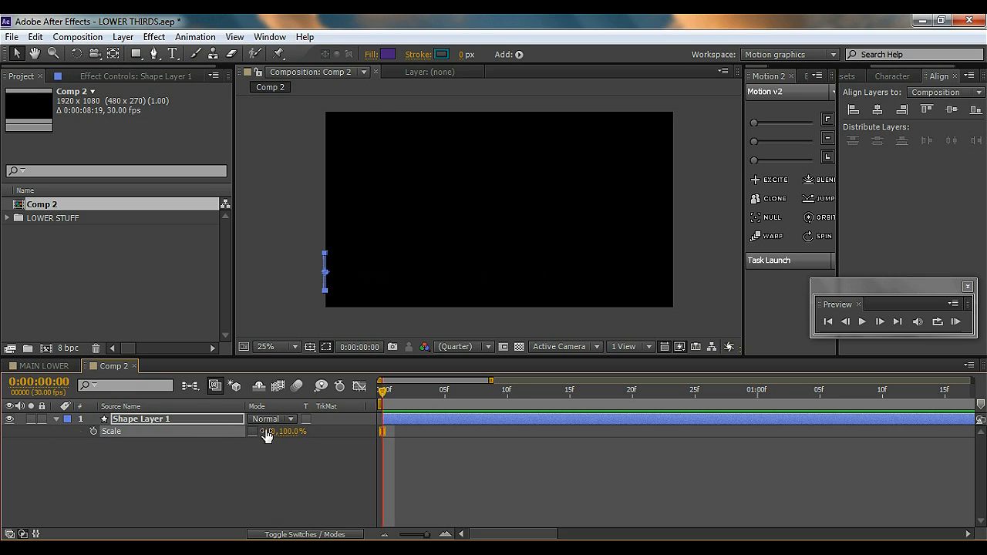
left_click(269, 460)
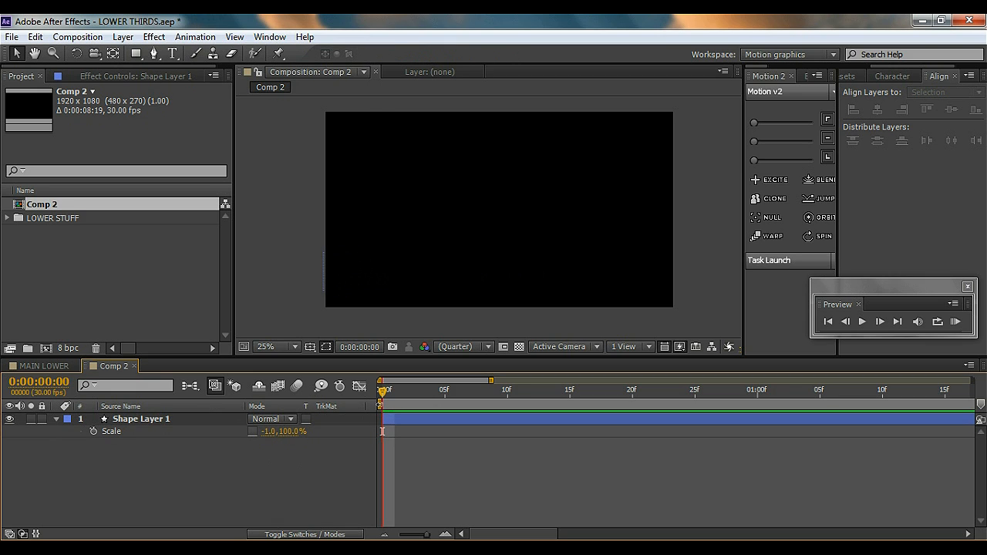
left_click(93, 432)
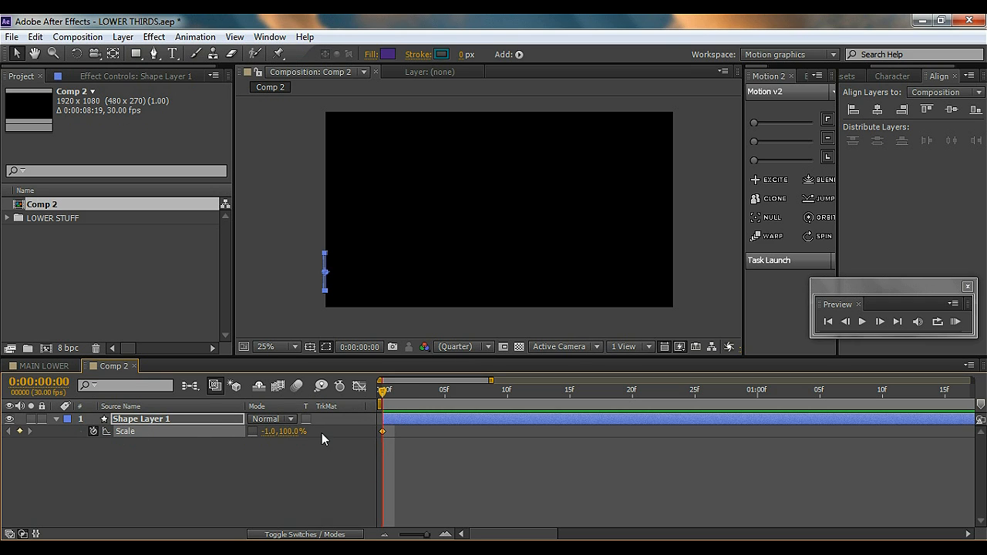
Add a Scale keyframe of 105.0, 100.0% at frame 25 and scrub through the rectangle's growth.
left_click_drag(654, 411, 678, 407)
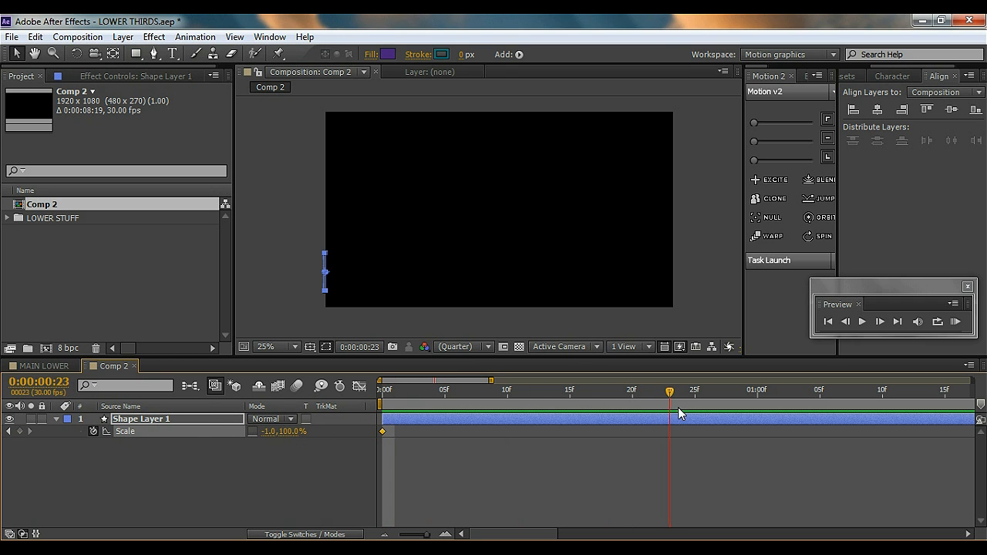
left_click_drag(268, 432, 339, 431)
left_click(286, 448)
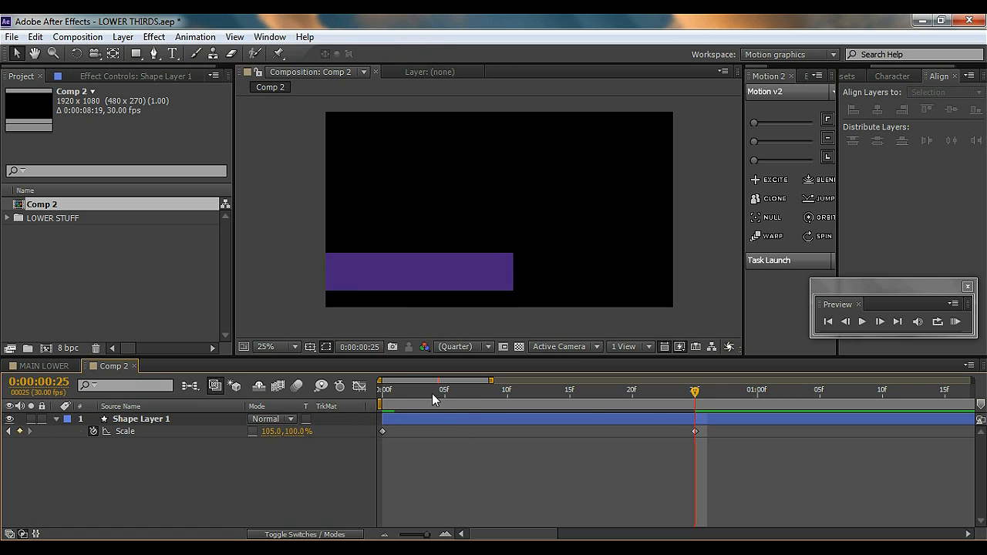
left_click_drag(383, 393, 633, 393)
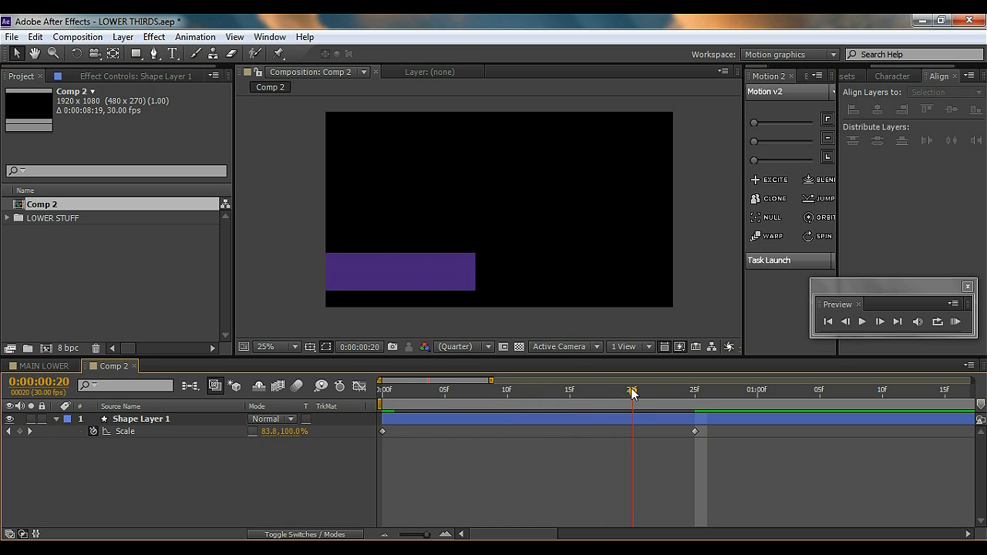
left_click_drag(715, 444, 375, 432)
left_click(359, 386)
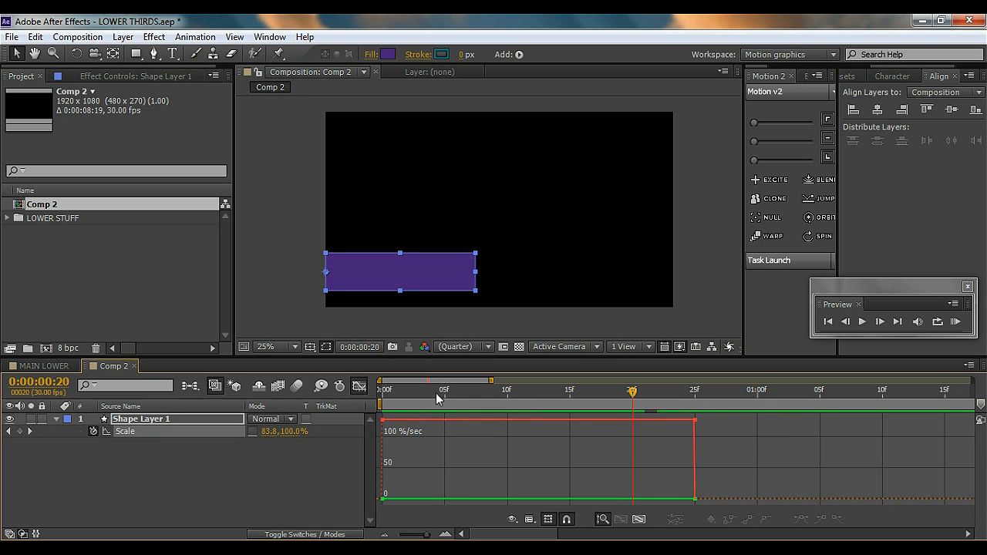
left_click(356, 387)
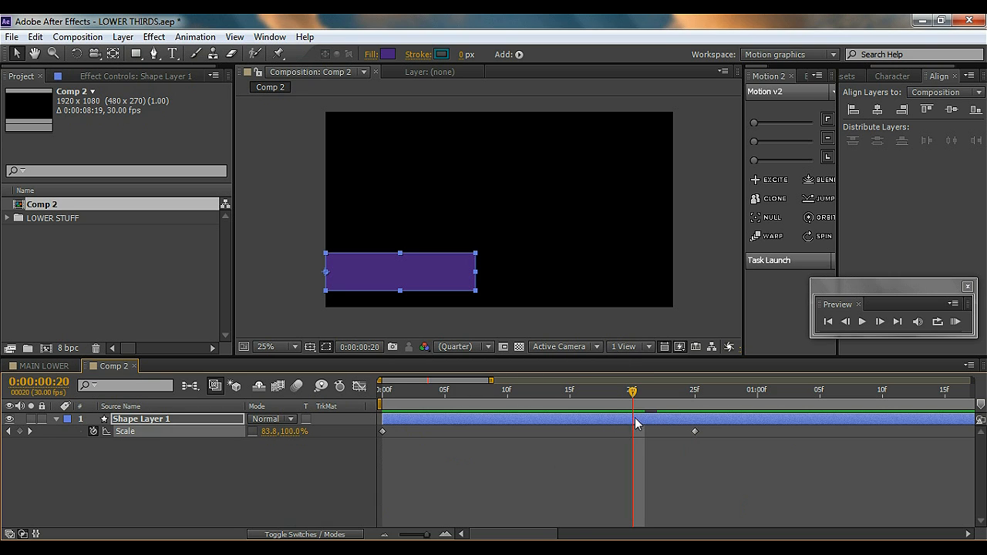
Ease both Scale keyframes by setting the middle easing slider in Motion v2 to about halfway.
left_click_drag(737, 446, 382, 429)
left_click_drag(743, 181, 705, 181)
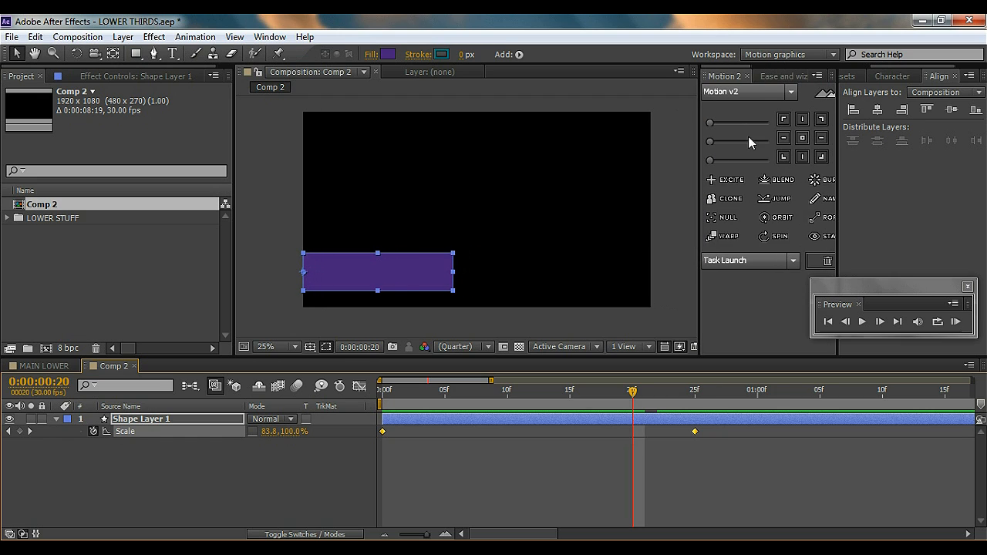
left_click(710, 143)
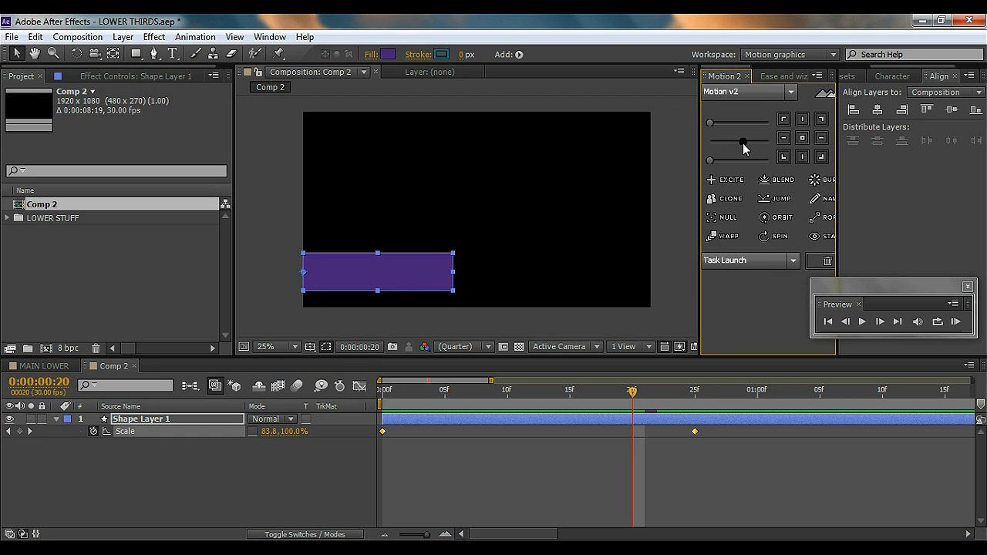
left_click(743, 143)
left_click(798, 444)
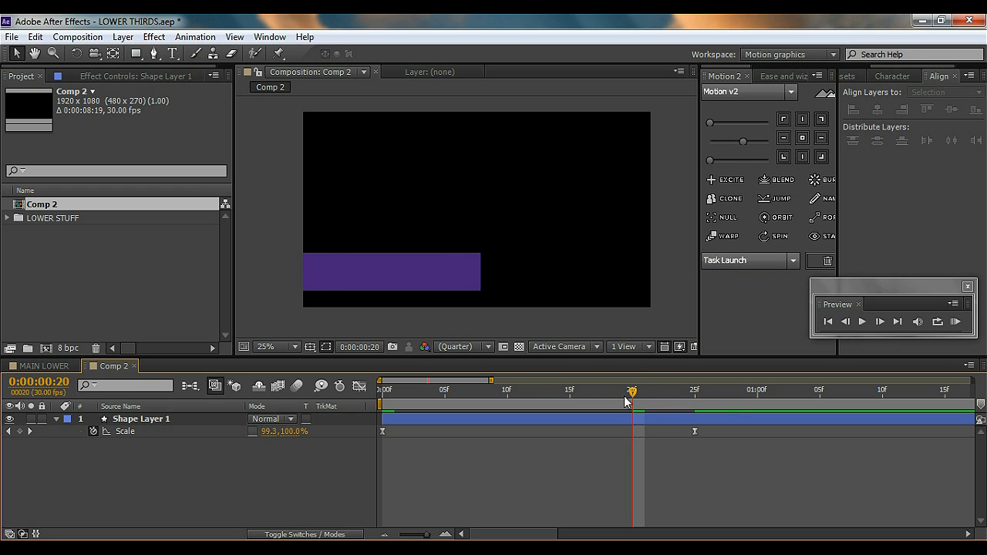
End the work area at frame 27 and preview the rectangle's eased scale animation.
left_click_drag(627, 397, 719, 392)
key("n")
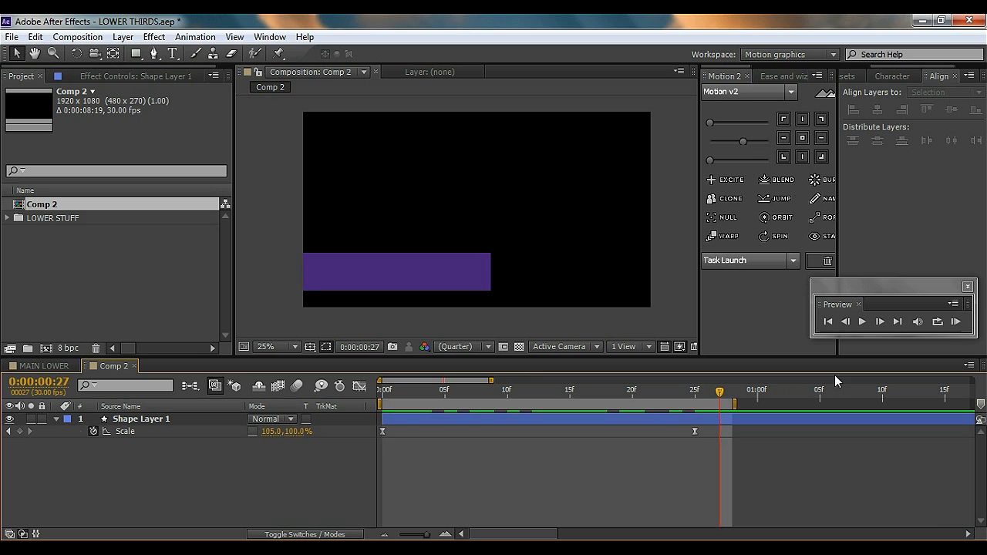
left_click(954, 321)
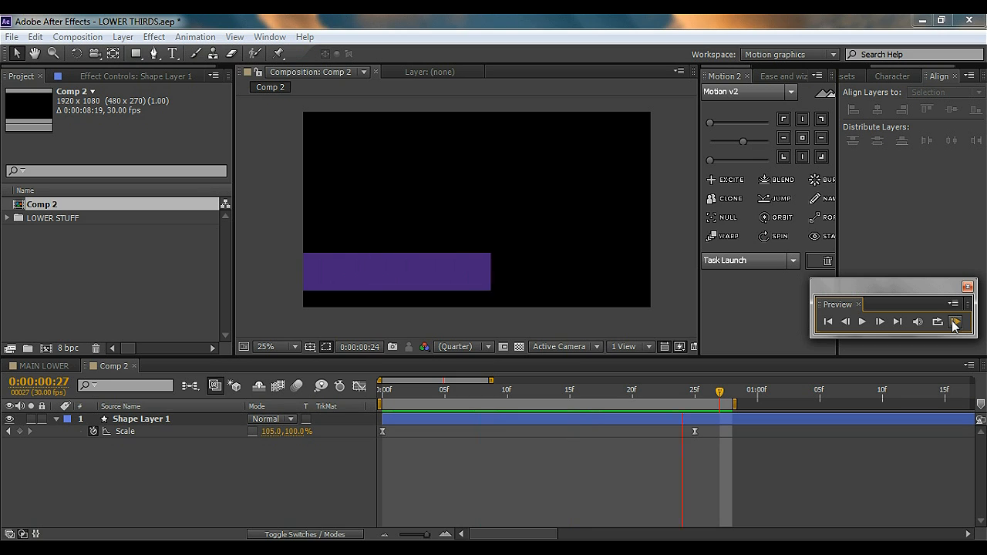
left_click(955, 321)
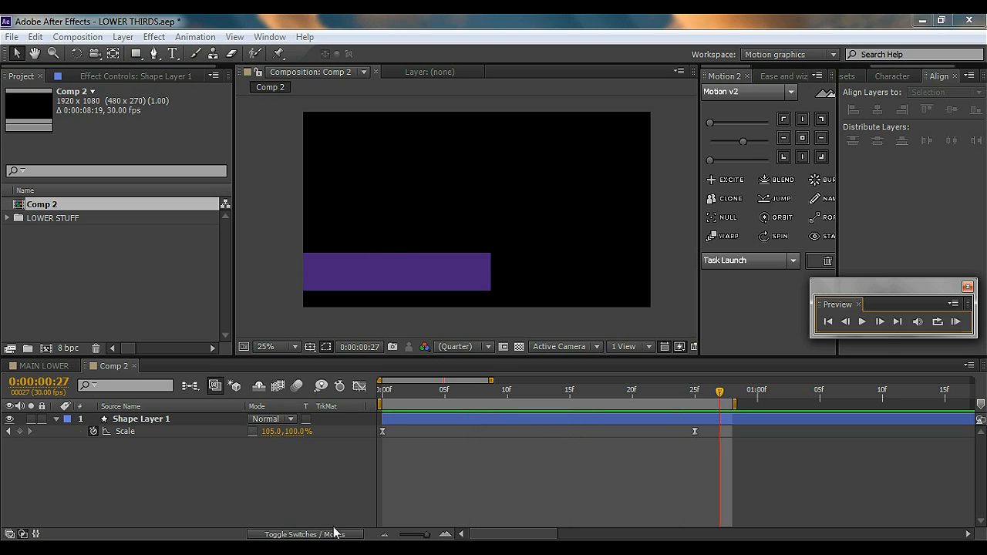
Shift both Scale keyframes three frames later to frames 3 and 28, extend the work area slightly past frame 30, and preview the animation.
left_click(378, 441)
left_click_drag(436, 424, 436, 426)
left_click_drag(772, 453, 379, 425)
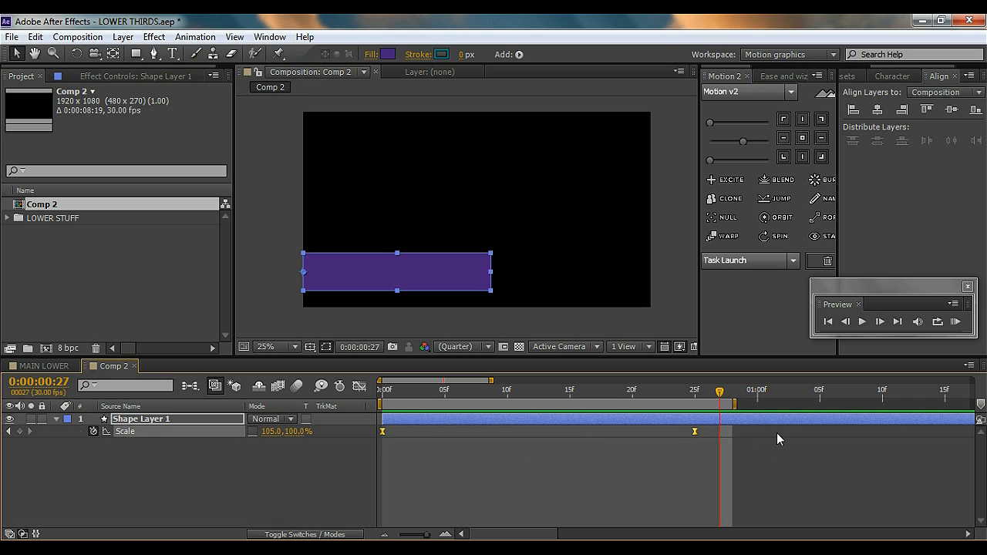
left_click_drag(693, 431, 784, 403)
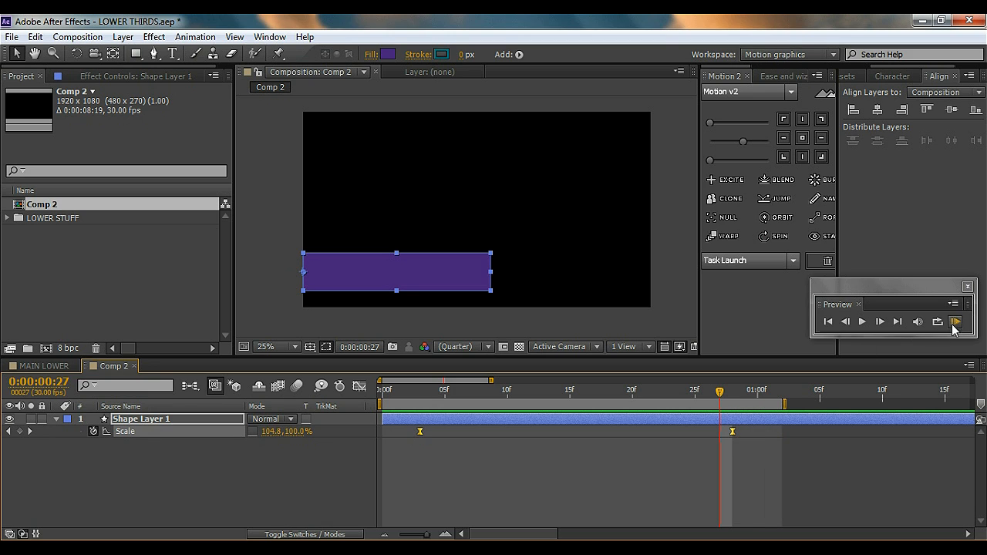
left_click(955, 321)
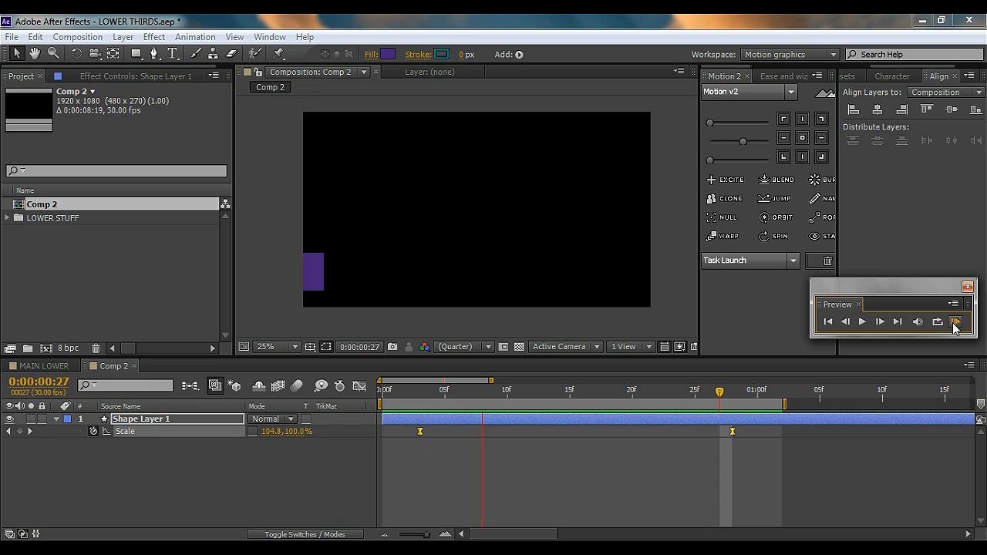
left_click(954, 323)
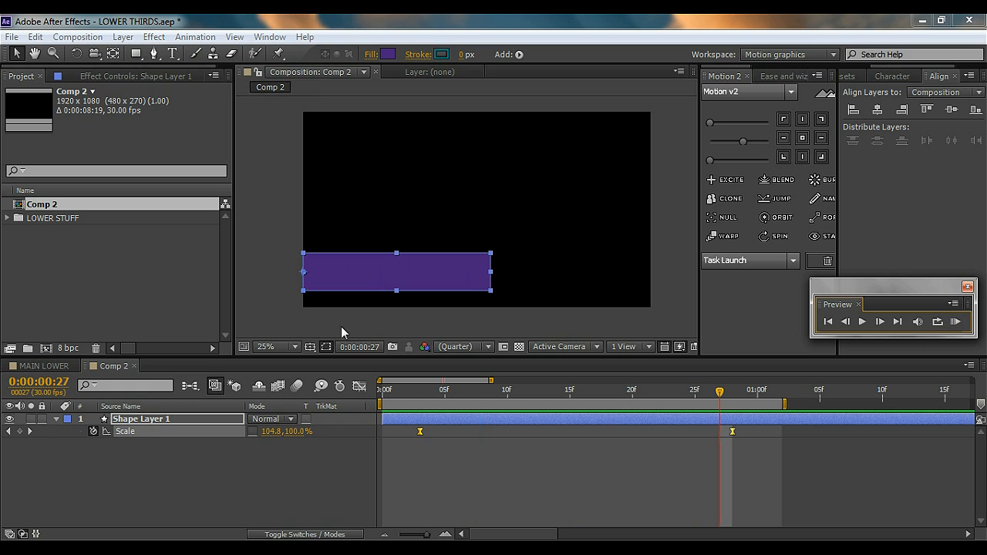
Collapse the rectangle layer's properties and duplicate the layer twice to make three shape layers.
left_click(56, 419)
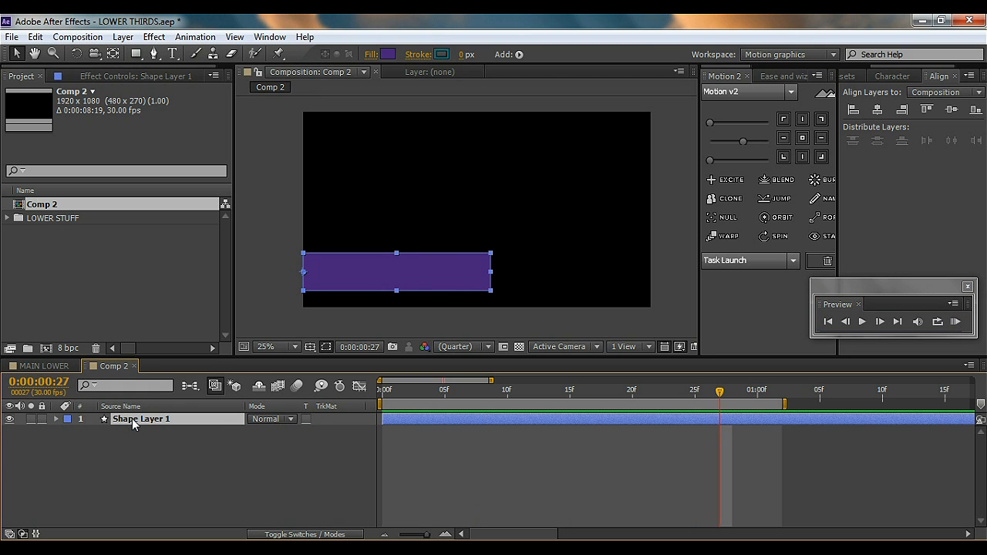
key("ctrl+d")
key("ctrl+d")
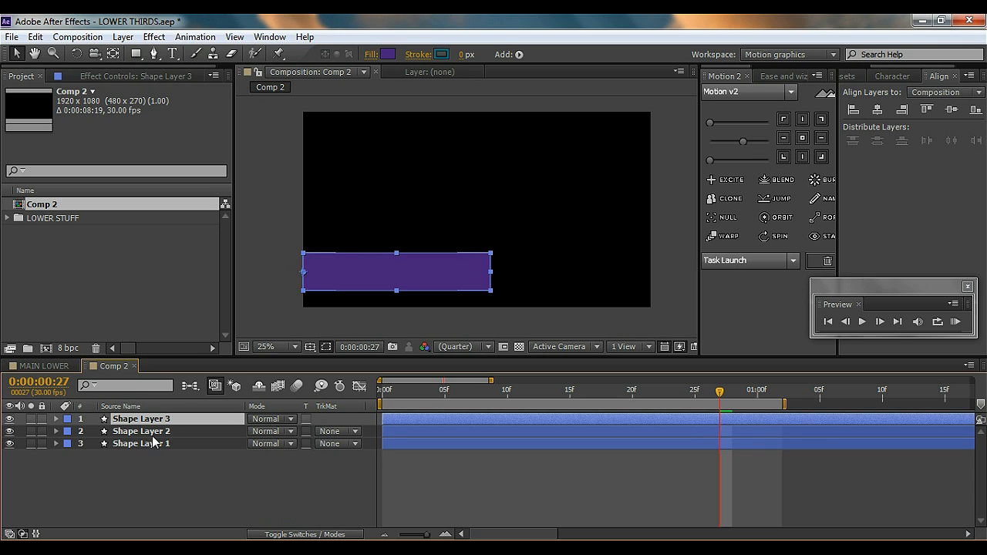
Reverse the stacking so Shape Layer 1 is uppermost, and stagger Shape Layer 2 to start at frame 1 and Shape Layer 1 at frame 2.
left_click_drag(152, 436, 152, 455)
left_click_drag(147, 418, 154, 458)
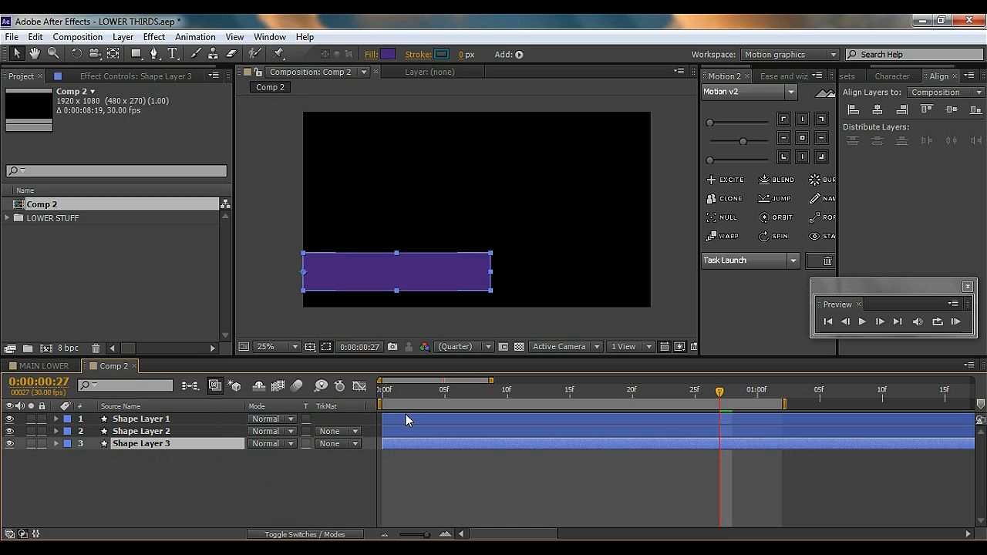
left_click_drag(397, 417, 415, 434)
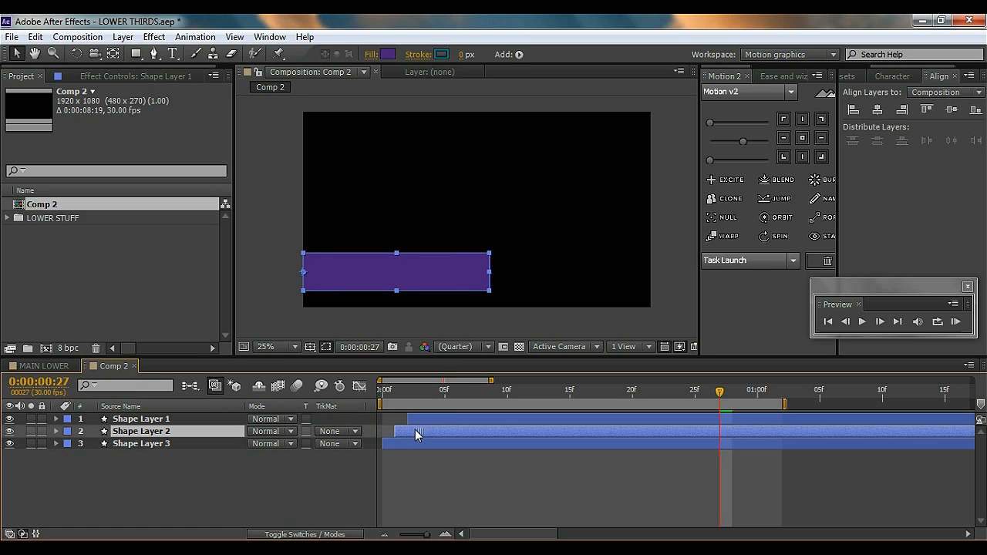
Set the fill of Shape Layer 1 to the brighter purple #843CEB.
left_click(421, 418)
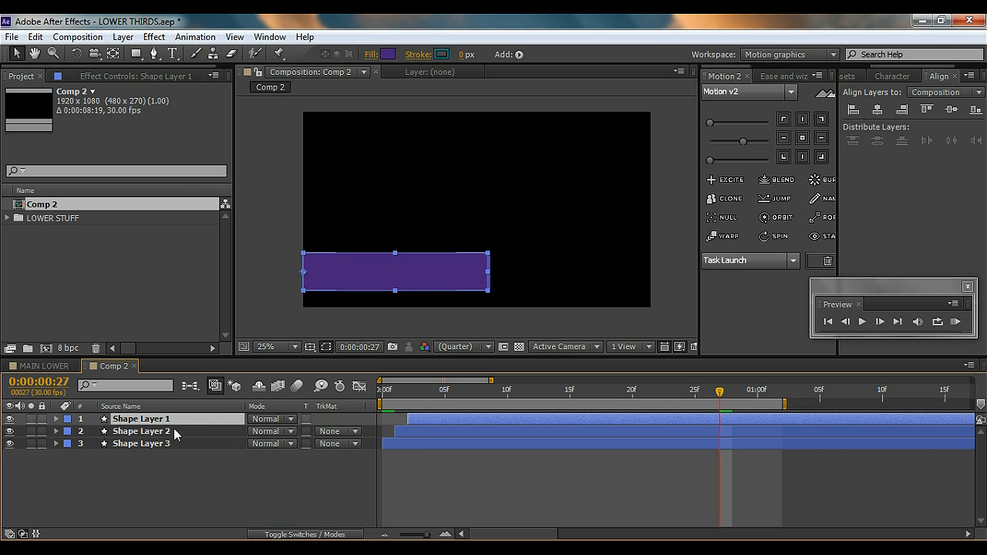
left_click(388, 54)
left_click_drag(643, 267, 633, 228)
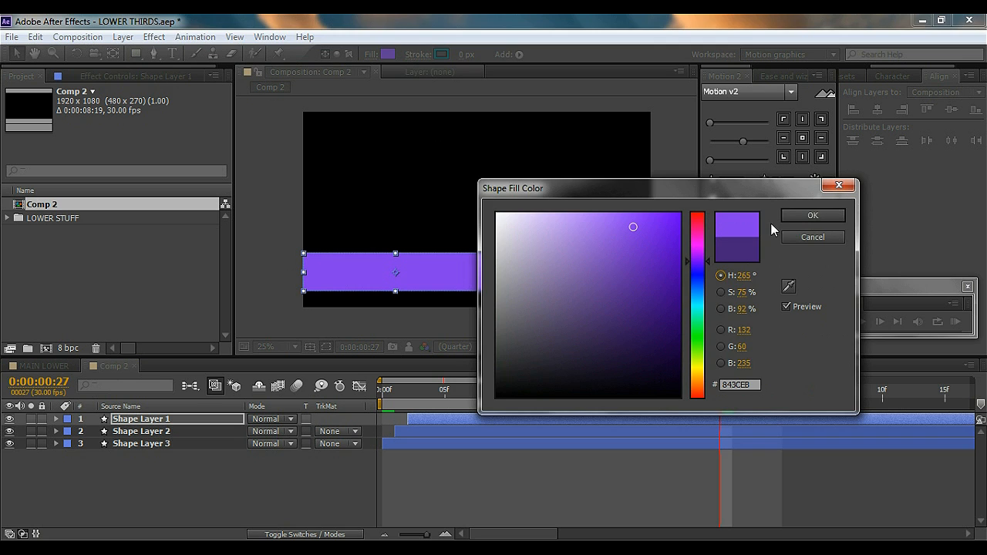
left_click(813, 215)
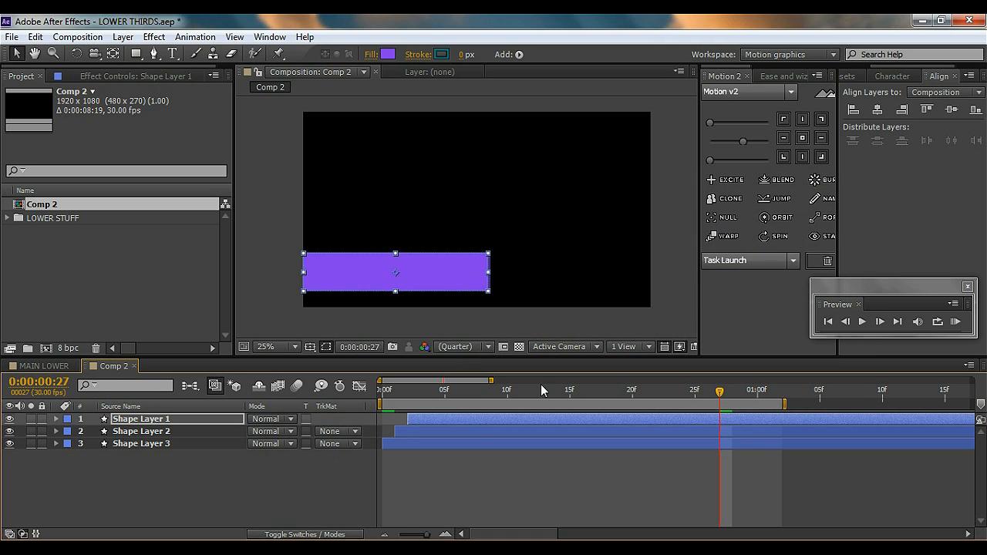
Go to frame 13 and set the fill of Shape Layer 2 to bright green #42F25B.
left_click(543, 391)
left_click(405, 434)
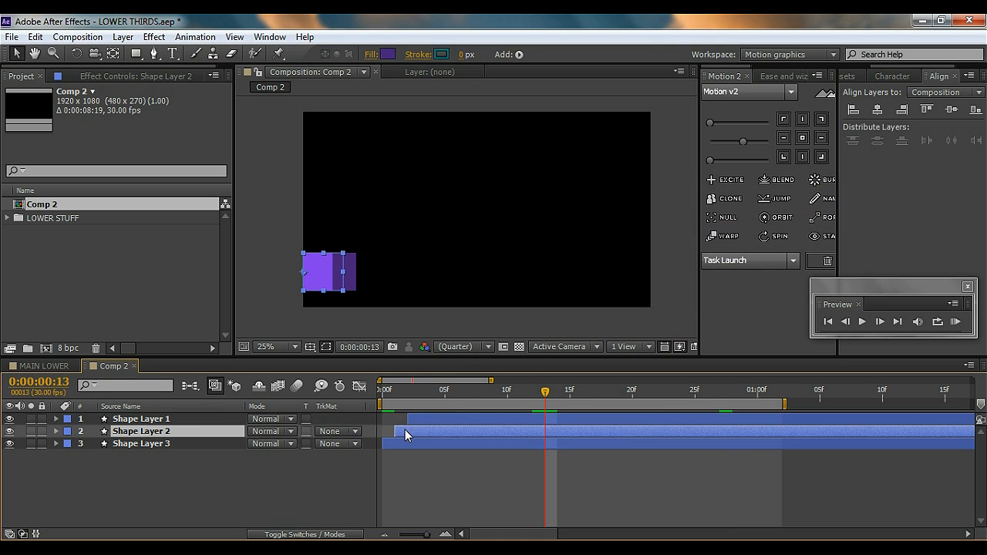
left_click(389, 54)
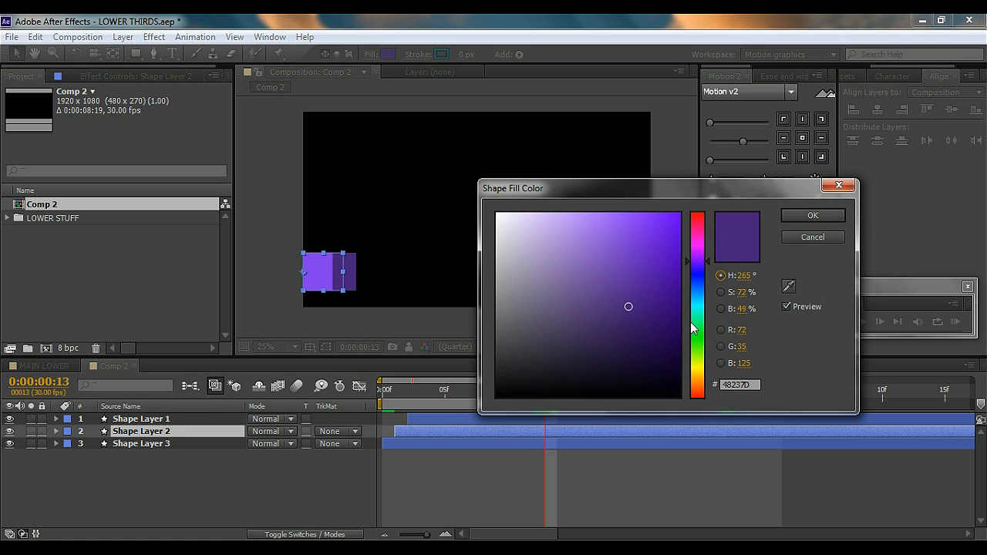
left_click(695, 331)
left_click_drag(635, 233, 630, 222)
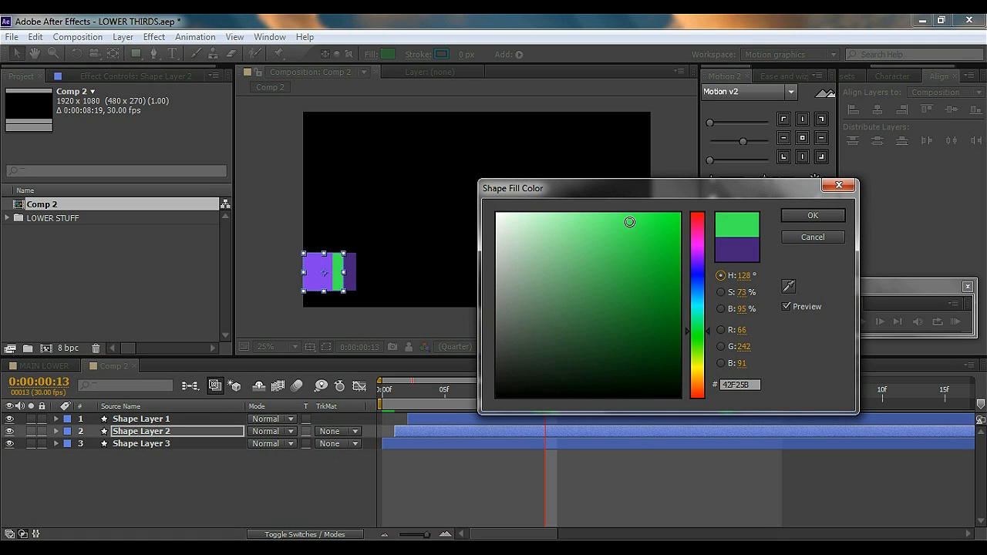
left_click(795, 221)
Set the fill of Shape Layer 3 to cyan #44D9F4 and scrub through the staggered rectangles' growth to frame 18.
left_click(457, 443)
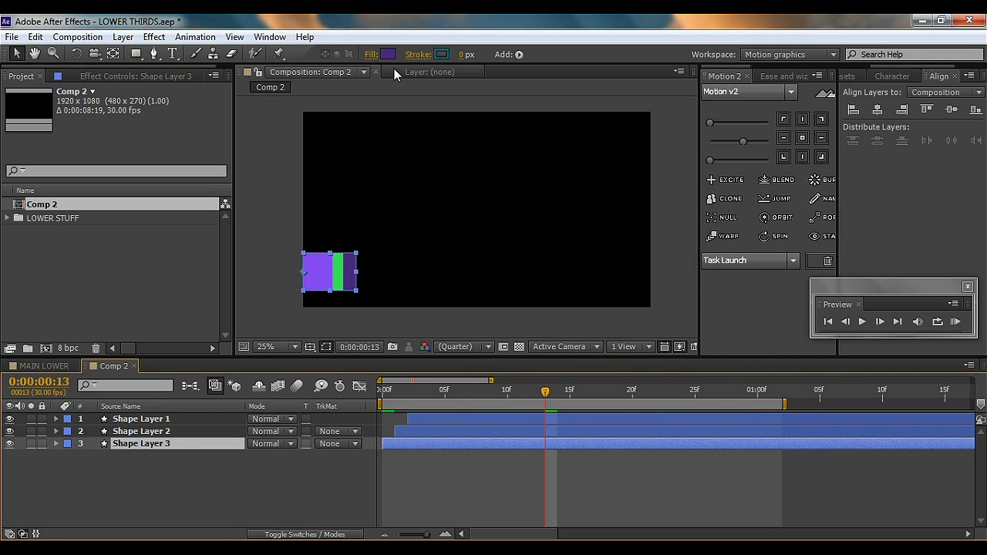
left_click(388, 55)
left_click_drag(699, 291, 699, 305)
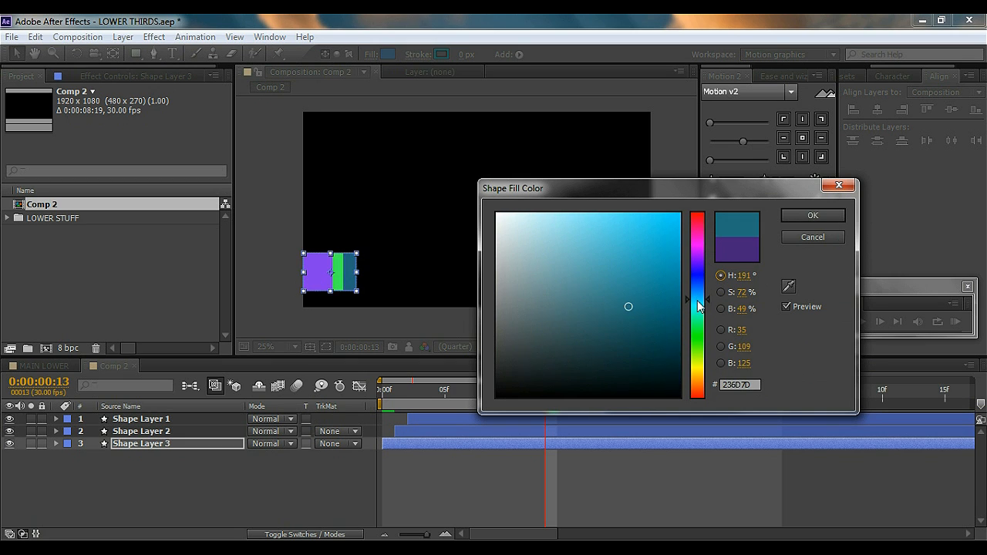
left_click(625, 223)
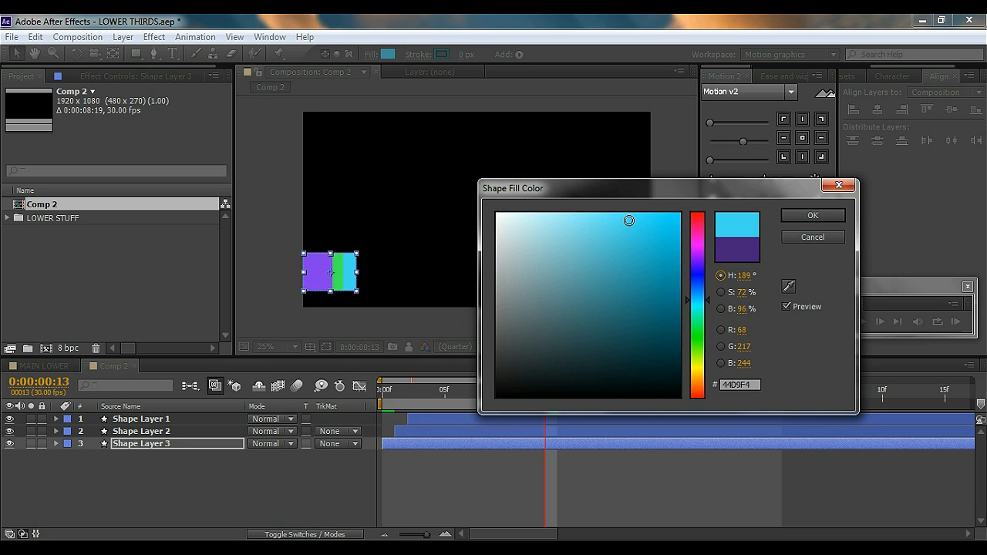
left_click(813, 216)
left_click(154, 474)
left_click_drag(440, 390, 603, 408)
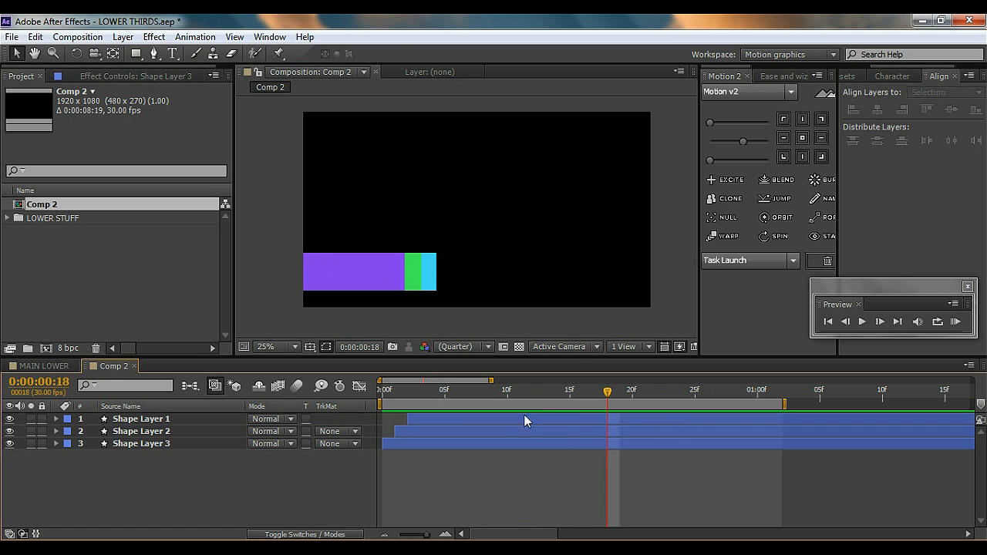
Change the fill of Shape Layer 2 to bright red and scrub the animation to frame 25.
left_click(135, 434)
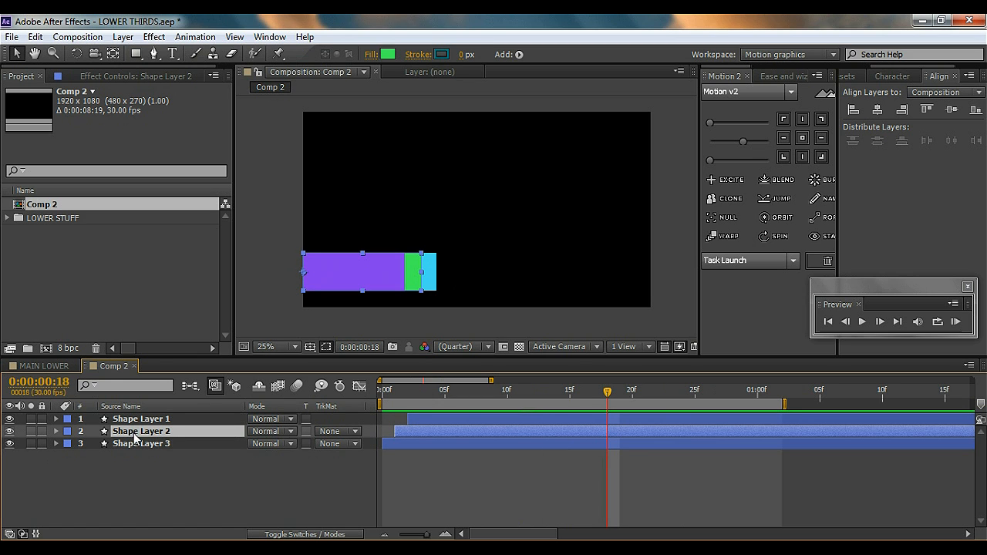
left_click(388, 58)
left_click_drag(697, 270, 705, 226)
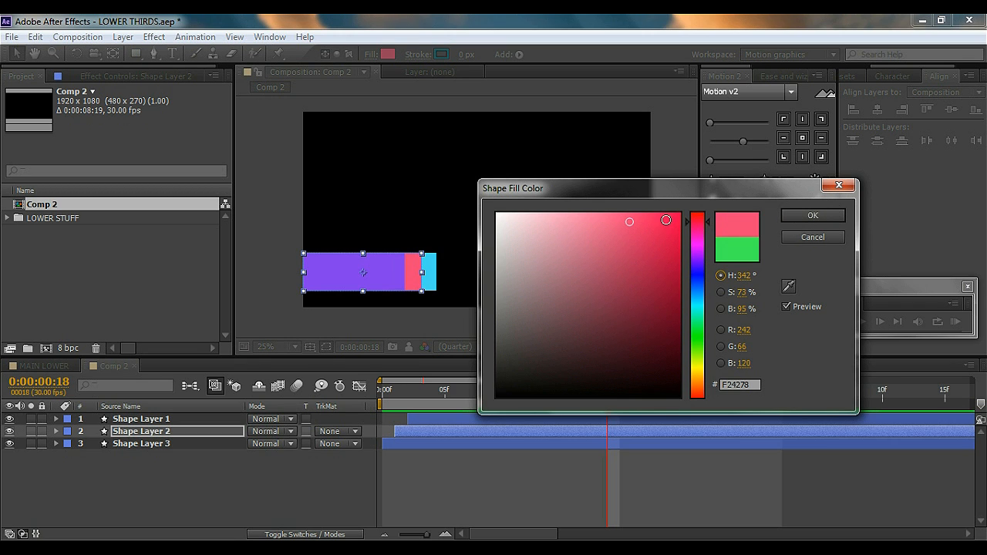
left_click_drag(630, 221, 680, 214)
left_click(787, 219)
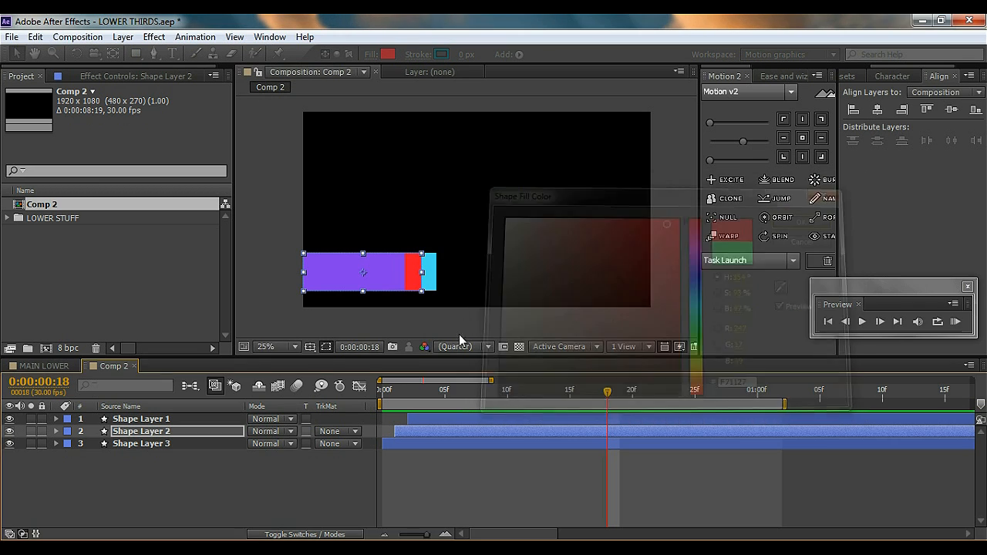
left_click(254, 489)
left_click_drag(408, 386, 695, 391)
Create a full-frame solid layer named bg with the light grey colour #E3E3E3.
right_click(162, 488)
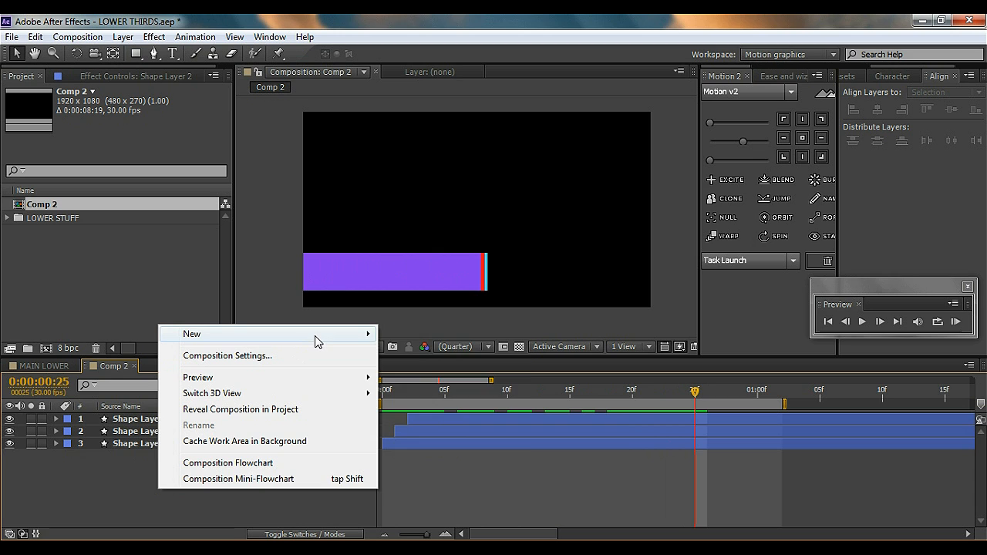
mouse_move(314, 337)
left_click(407, 373)
type("bg")
left_click(487, 378)
mouse_move(545, 348)
left_mouse_down()
mouse_move(496, 232)
mouse_move(466, 225)
mouse_move(463, 214)
left_mouse_up()
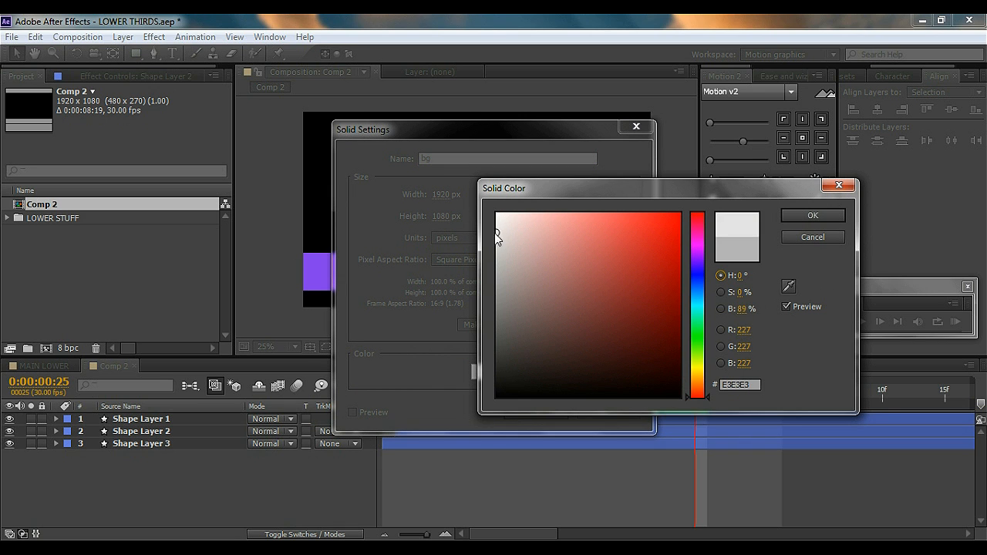
left_click(811, 216)
left_click(546, 412)
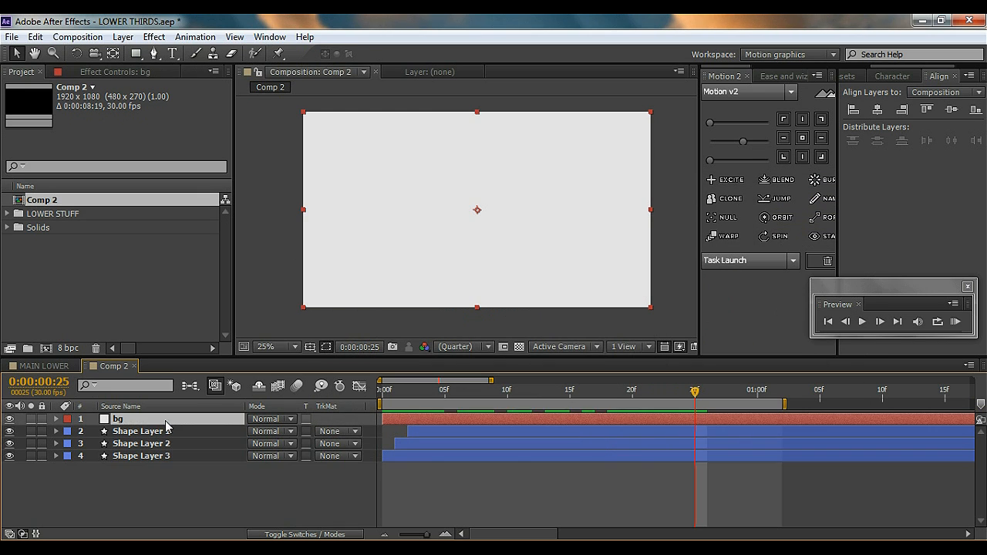
Move the bg layer beneath the shape layers and, with the playhead at 0:00:01:00, start the work area at frame 11.
left_click_drag(159, 421, 138, 473)
left_click(656, 312)
left_click_drag(383, 398, 758, 394)
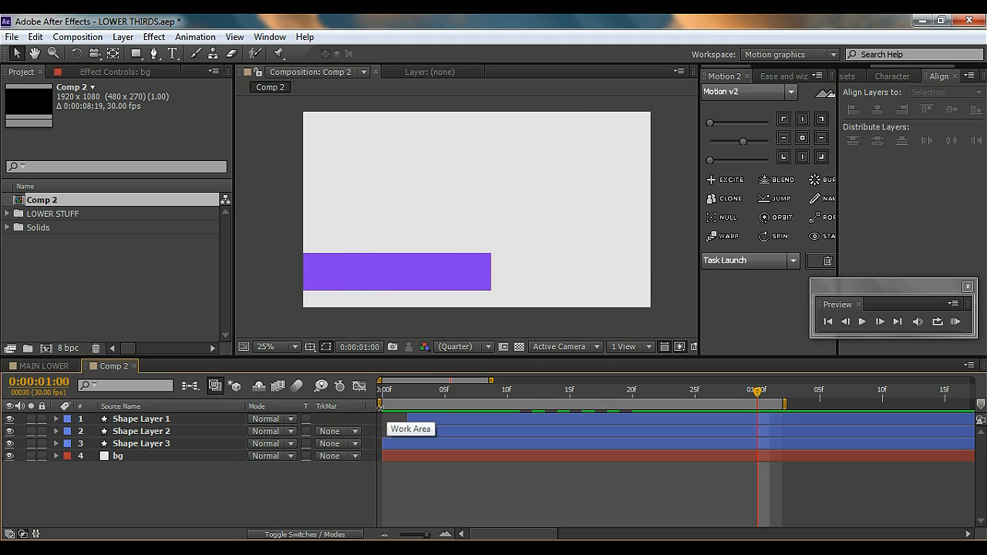
left_click_drag(380, 406, 517, 407)
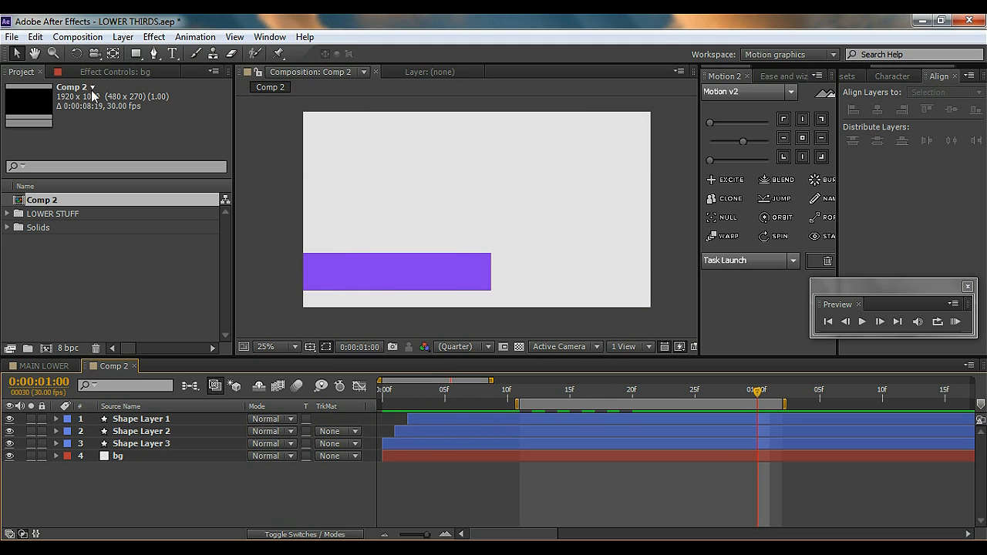
Add the text DOPE MOTIONS and place it fully inside the frame, above the purple rectangle.
left_click(173, 53)
left_click(379, 193)
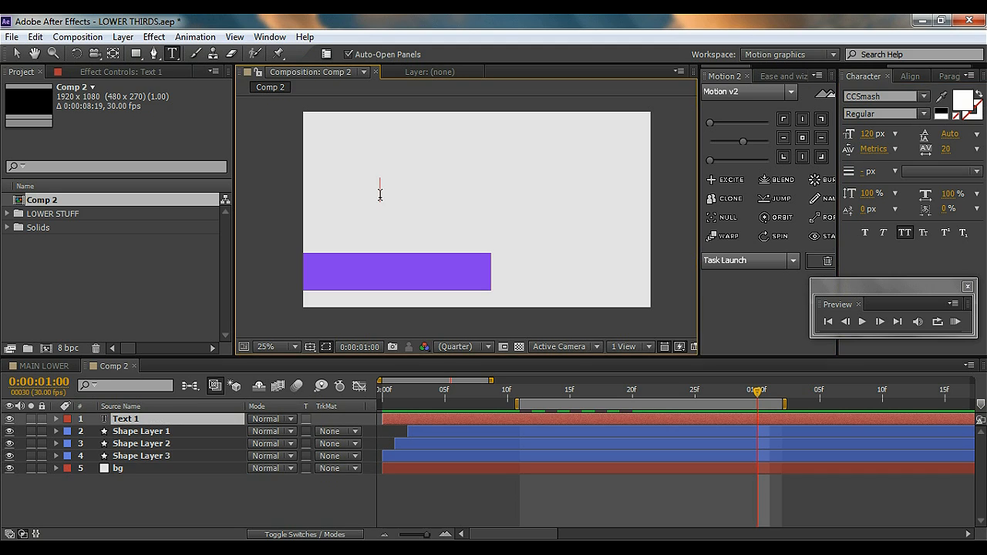
type("DOP")
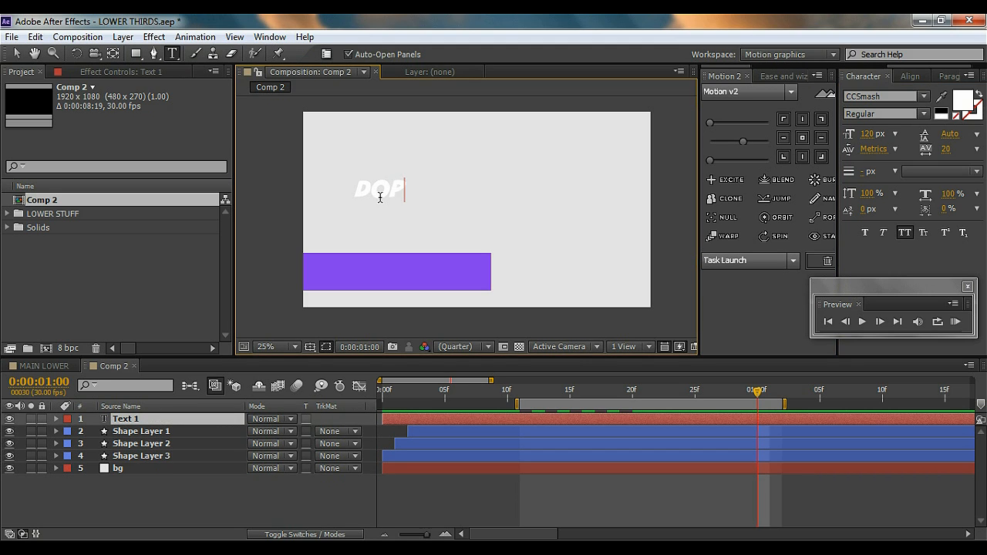
type("E MO")
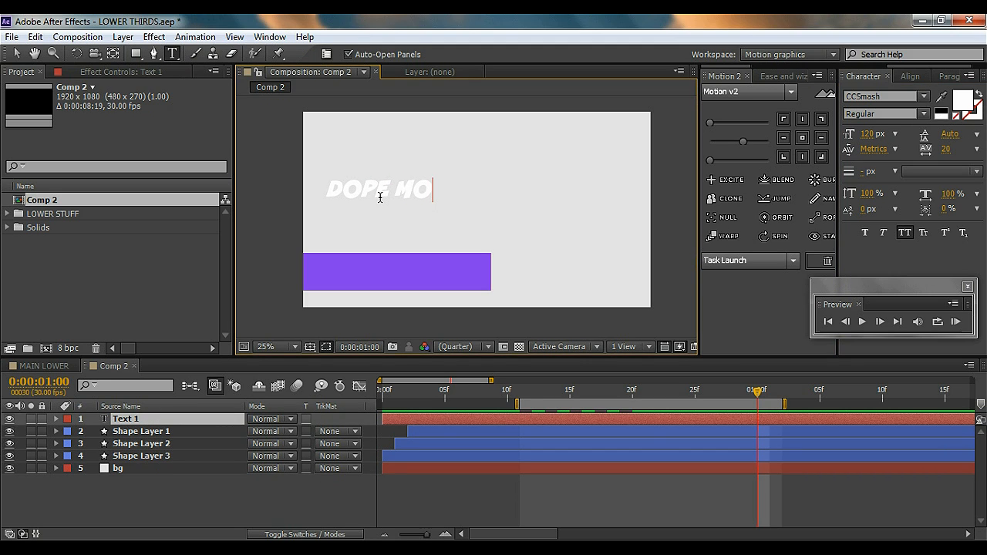
type("TIONS")
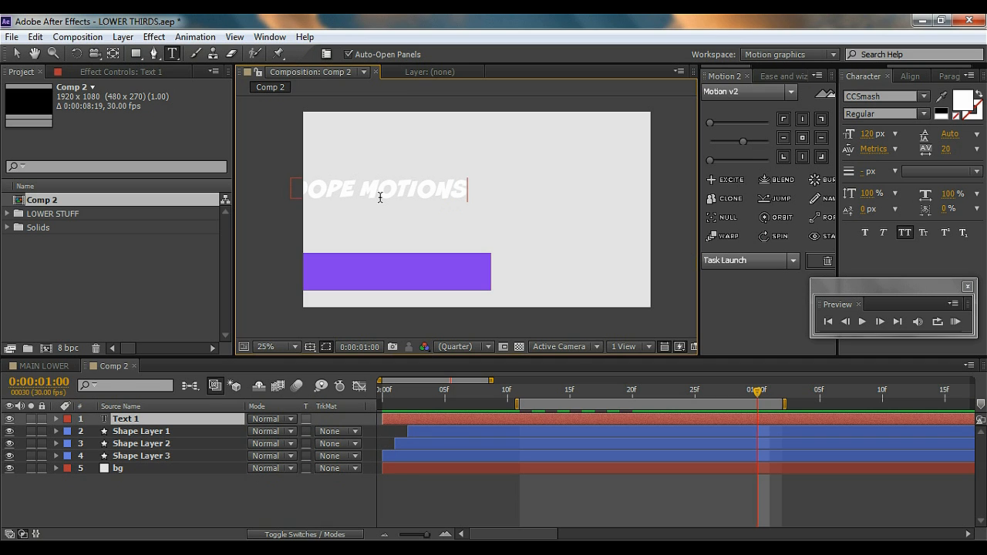
left_click(16, 54)
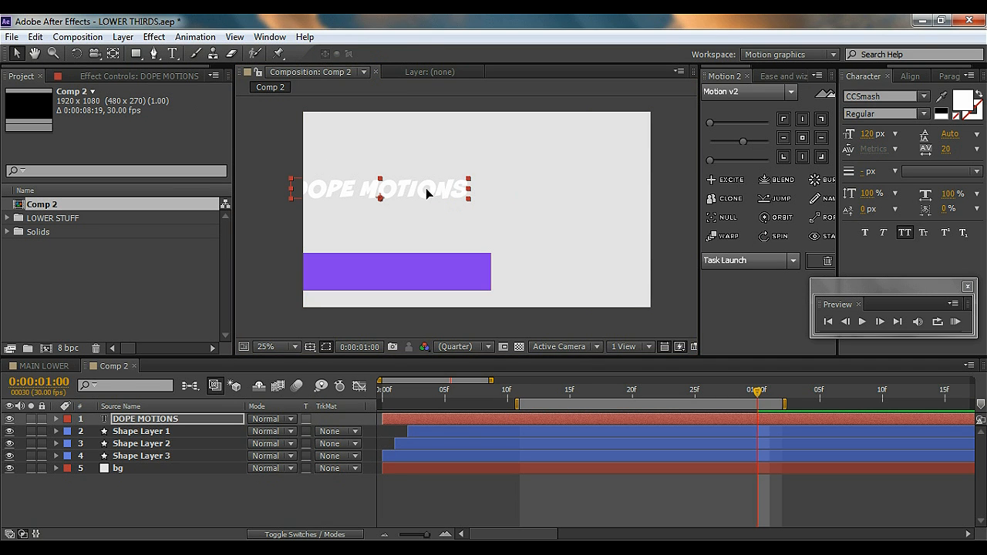
left_click_drag(426, 188, 469, 202)
Set the DOPE MOTIONS text colour to black.
left_click(963, 101)
mouse_move(645, 254)
left_mouse_down()
mouse_move(562, 245)
mouse_move(584, 231)
mouse_move(660, 295)
mouse_move(489, 375)
mouse_move(472, 409)
left_mouse_up()
left_click(828, 220)
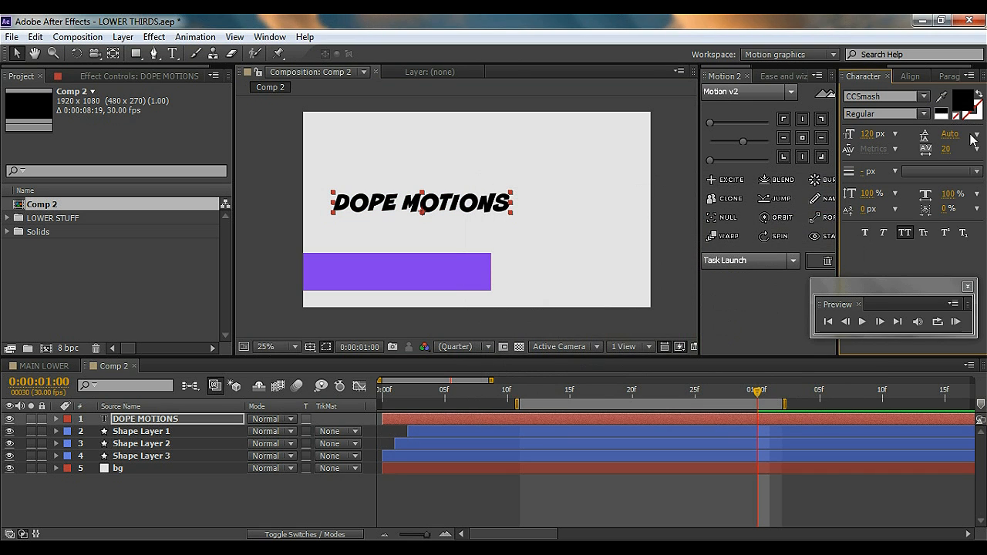
Set the DOPE MOTIONS text colour to orange #F49206.
left_click(971, 107)
left_click_drag(610, 276, 661, 270)
left_click(700, 295)
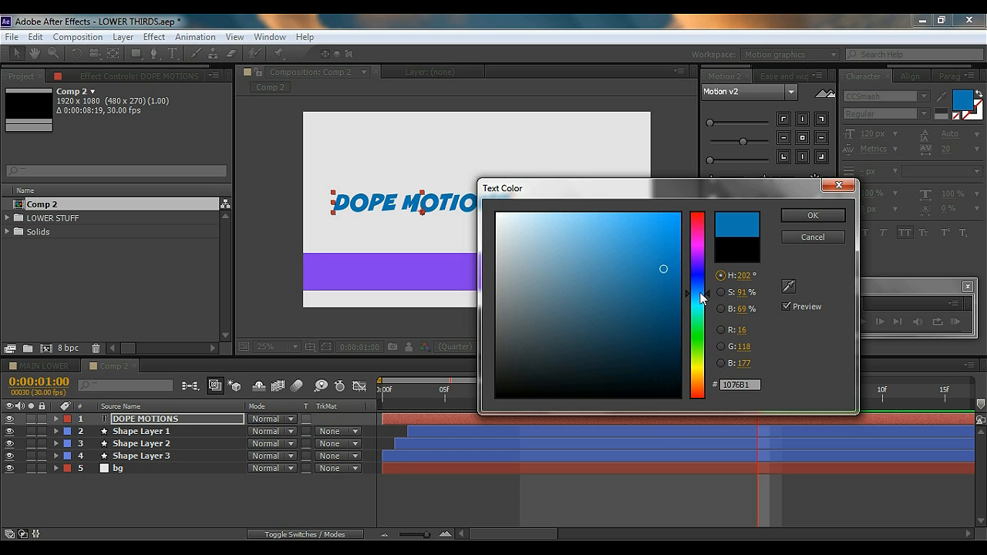
left_click_drag(700, 299, 698, 385)
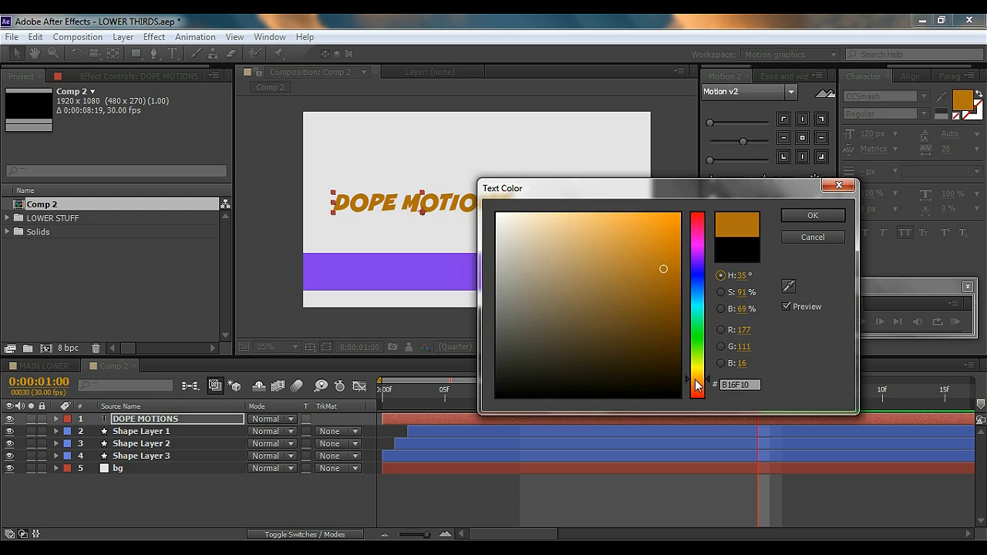
left_click_drag(646, 226, 675, 221)
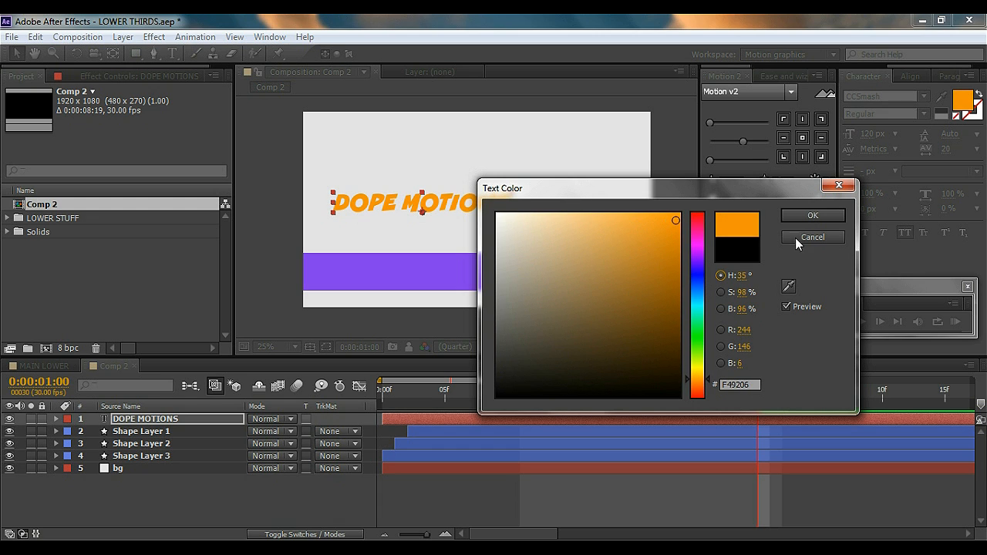
left_click(806, 216)
left_click(674, 251)
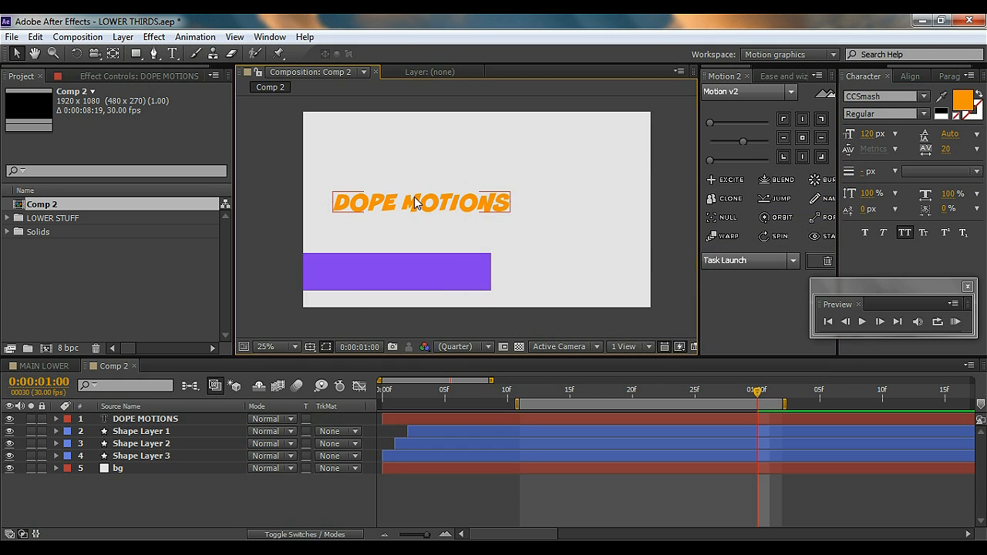
Reduce the DOPE MOTIONS font size to 85 px and place the title on the purple rectangle.
left_click(414, 201)
left_click_drag(864, 133, 839, 134)
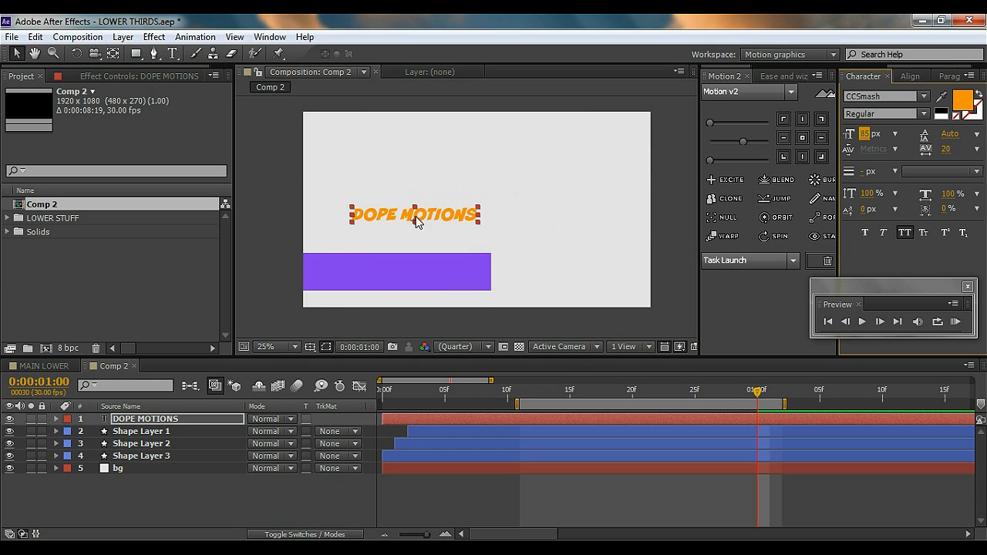
left_click(785, 140)
left_click_drag(417, 219, 393, 273)
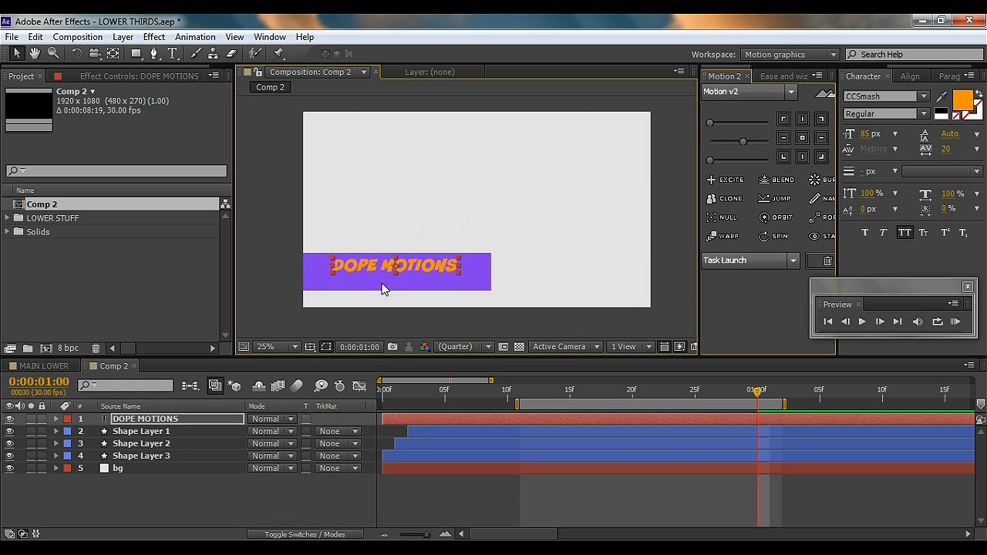
left_click(199, 490)
Find the Drop Shadow effect and apply it with its default settings to the DOPE MOTIONS text layer.
left_click(139, 418)
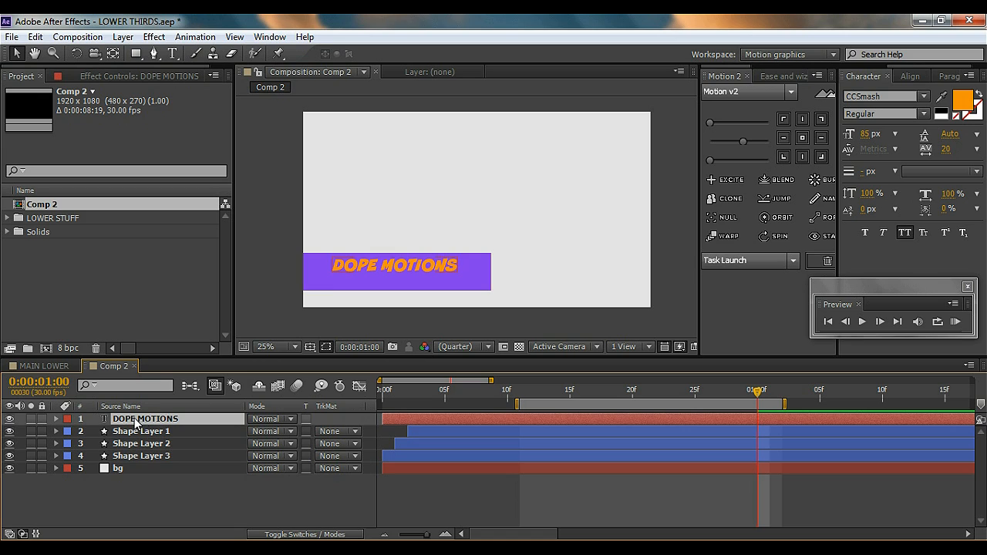
left_click_drag(899, 67, 862, 74)
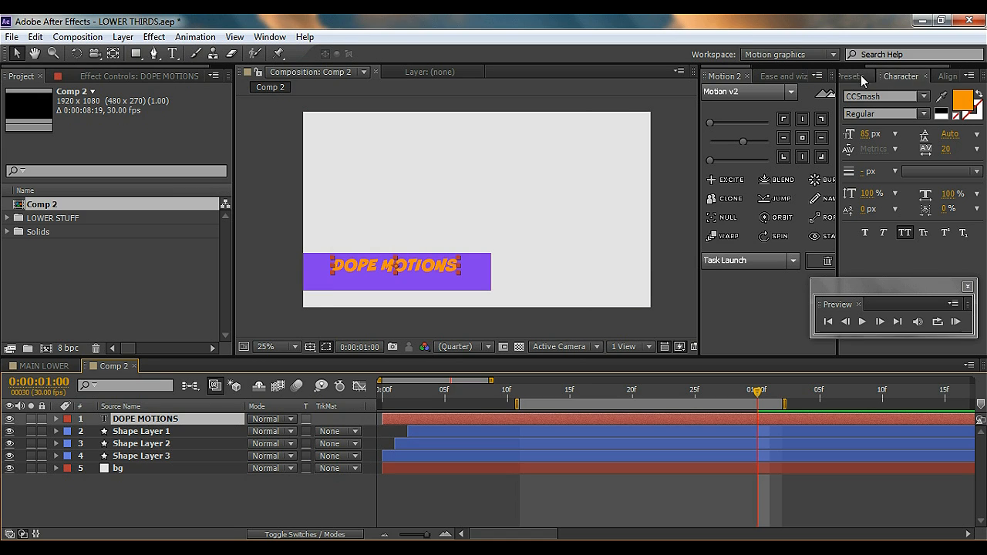
left_click(862, 76)
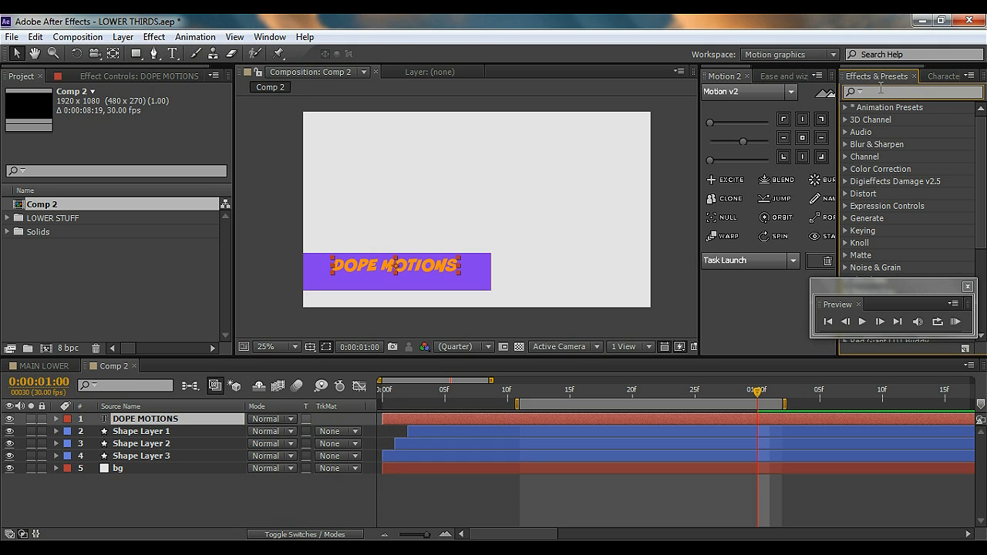
left_click(880, 87)
type("drop")
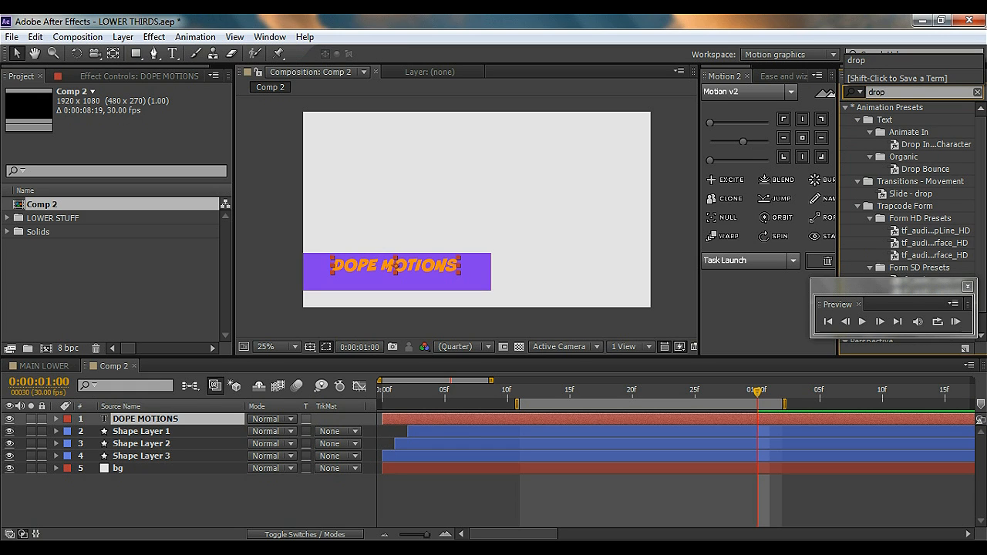
left_click_drag(895, 280, 907, 227)
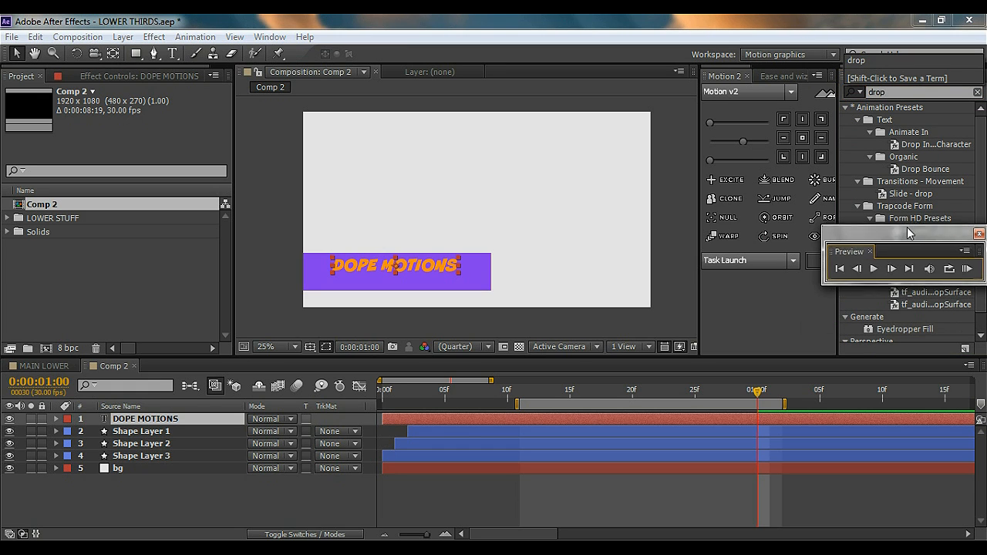
left_click_drag(980, 311, 980, 335)
double_click(902, 336)
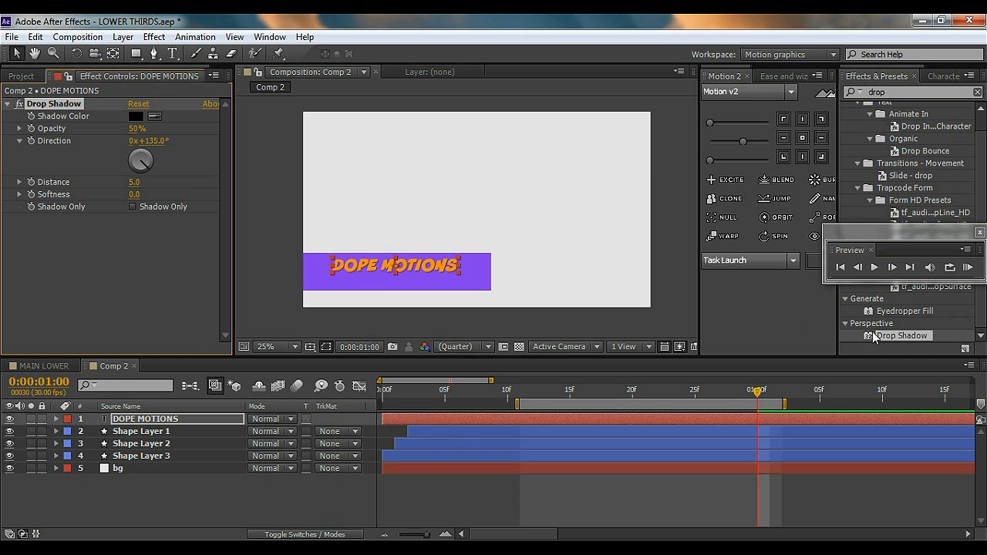
scroll(376, 278, "up", 1)
left_click_drag(381, 260, 432, 208)
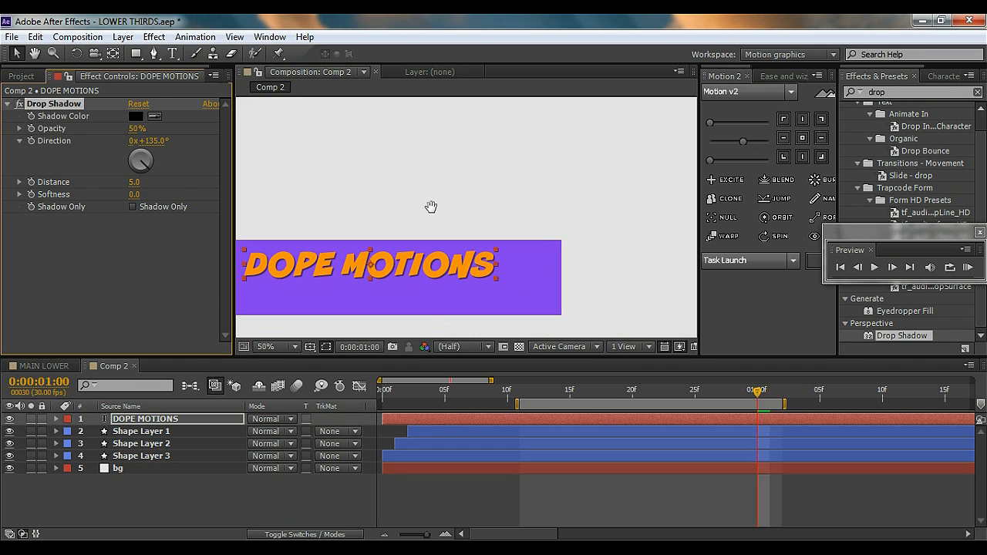
left_click(584, 203)
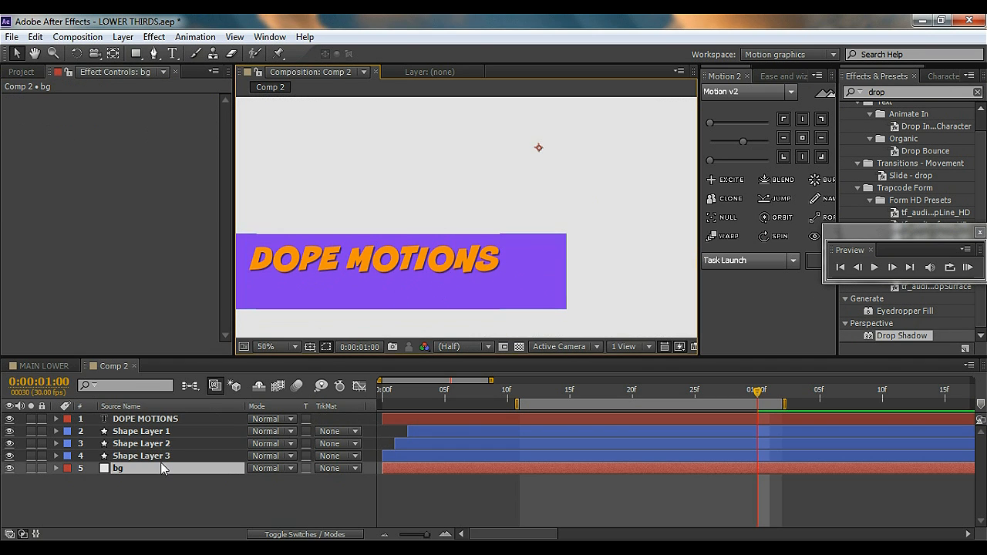
left_click(111, 500)
left_click(156, 419)
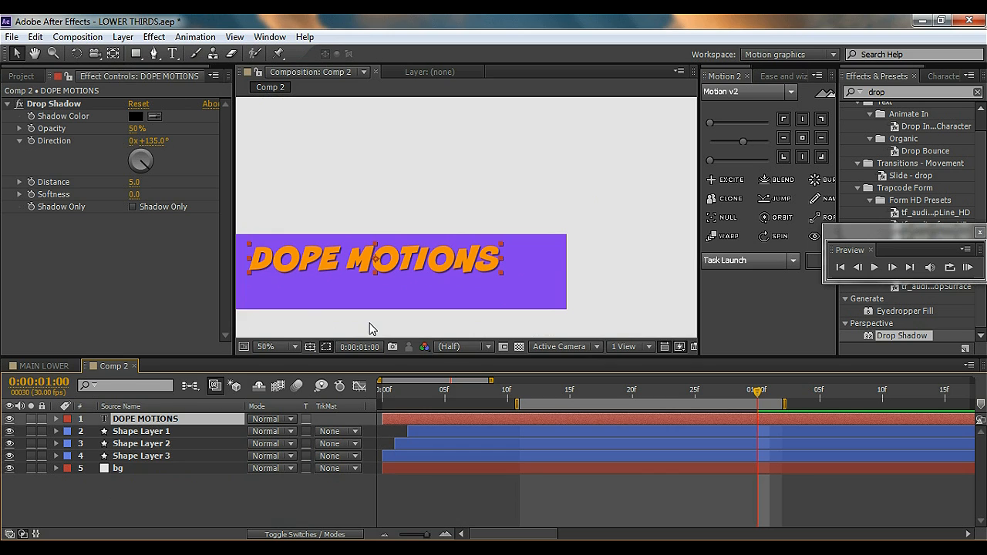
With the playhead at 0:00:00:23, apply a default Drop Shadow to Shape Layers 1, 2 and 3 together.
left_click_drag(759, 393, 670, 398)
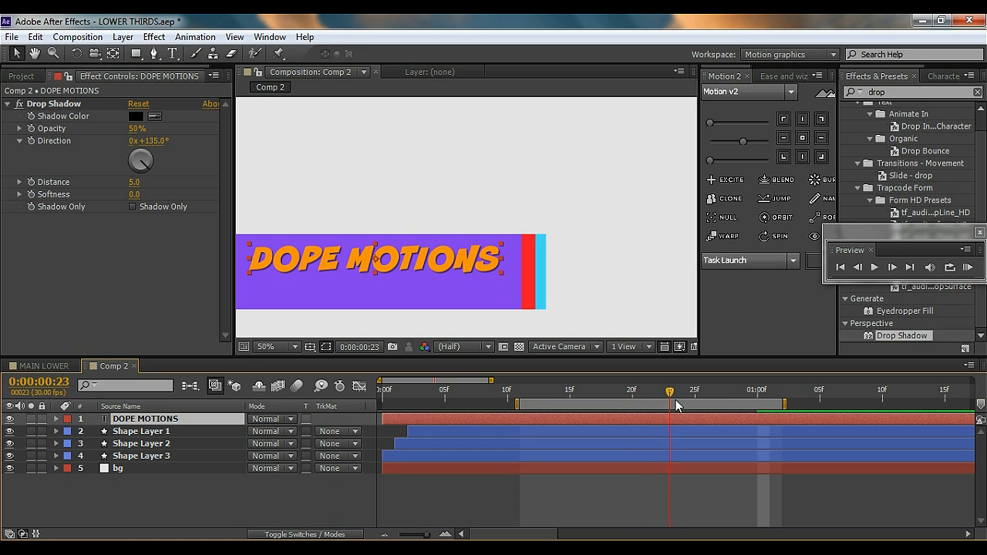
left_click(161, 432)
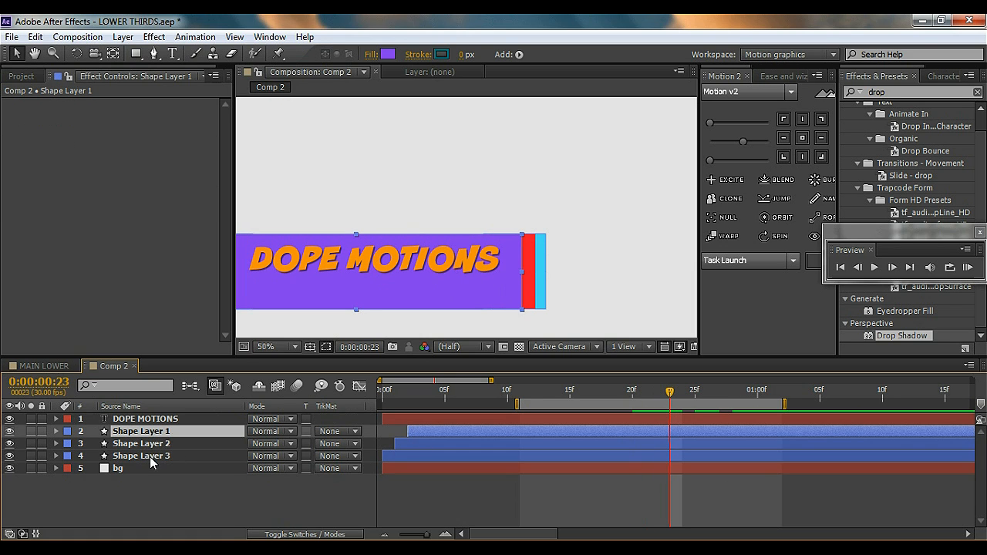
left_click(151, 458, "shift")
double_click(897, 337)
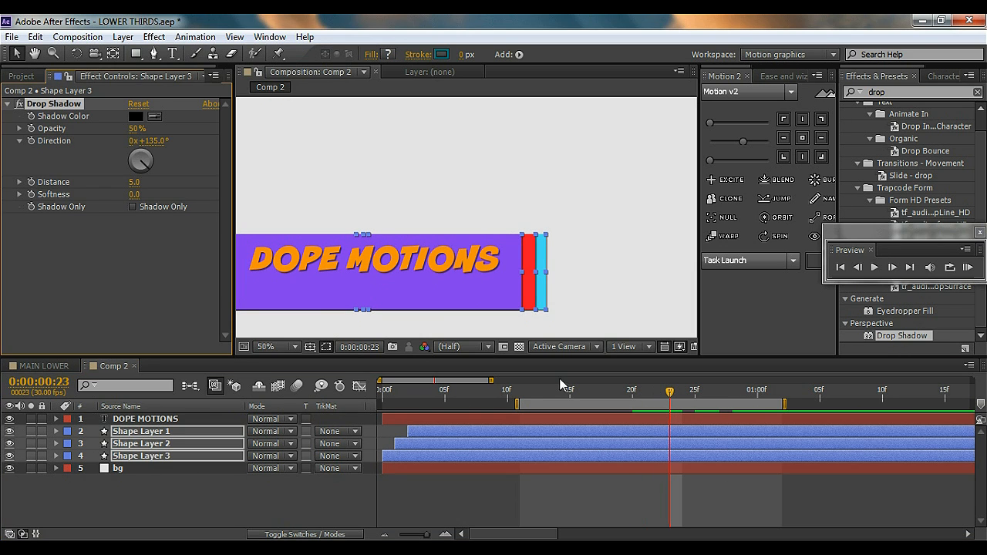
left_click(281, 486)
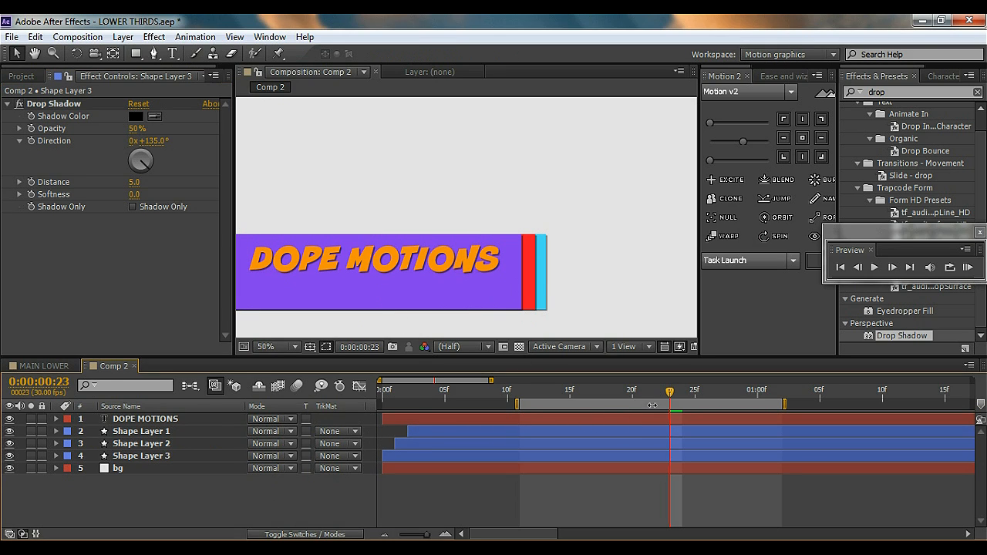
At 0:00:01:00, move the DOPE MOTIONS title above the purple rectangle and add a Position keyframe at 525.7, 675.1.
left_click_drag(670, 394, 754, 393)
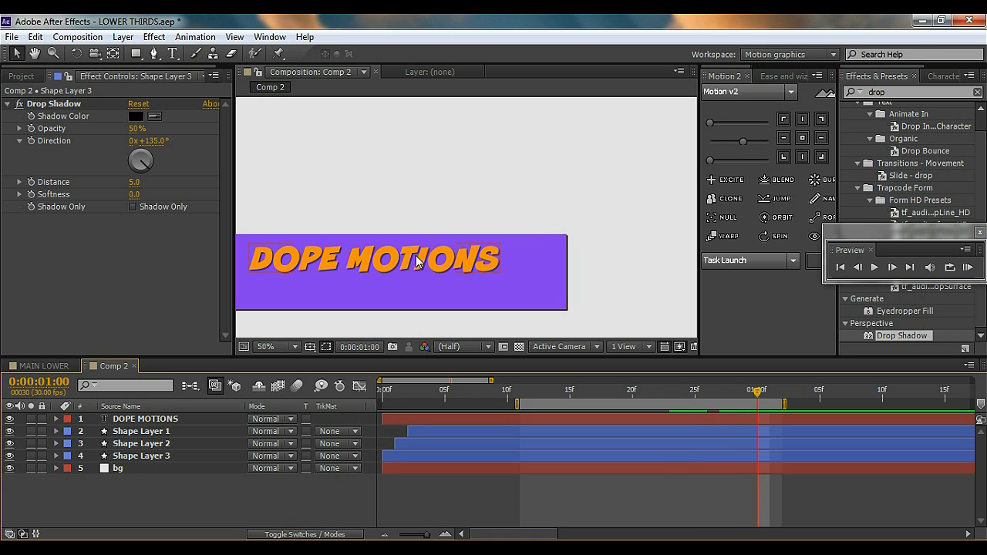
left_click_drag(407, 260, 412, 202)
left_click(163, 423)
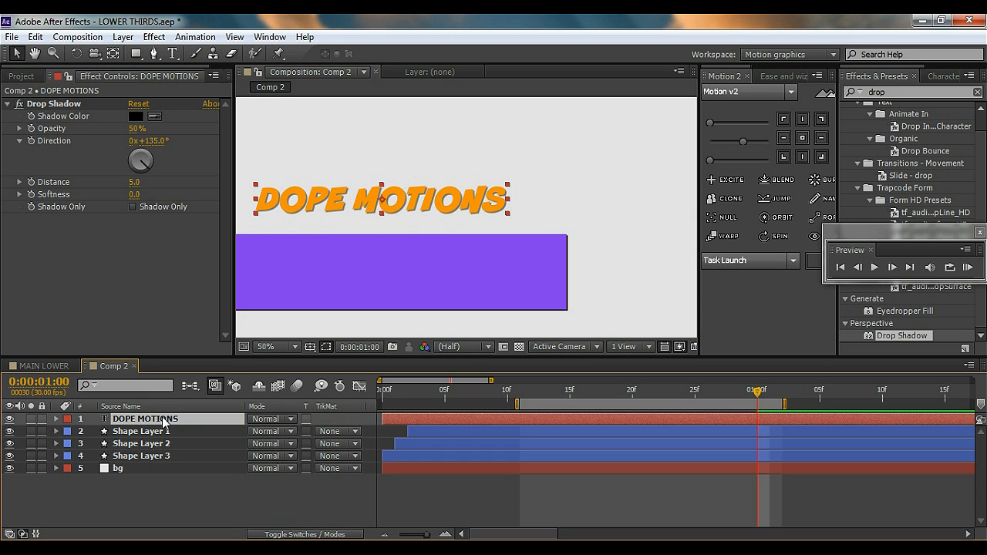
key("p")
left_click_drag(278, 436, 266, 436)
left_click(93, 431)
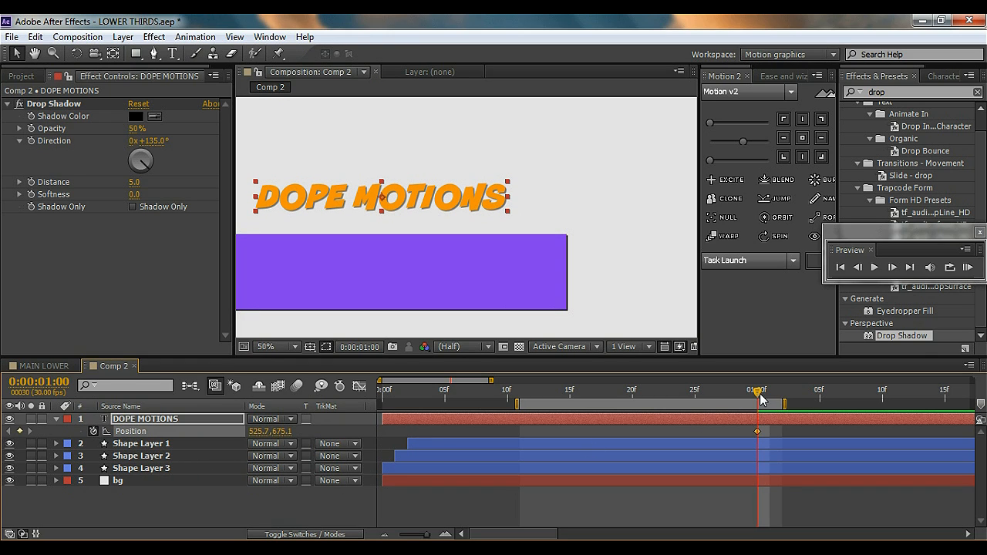
At 0:00:01:10, lower the title onto the purple rectangle with a Position keyframe at 525.7, 872.1.
left_click_drag(761, 393, 883, 401)
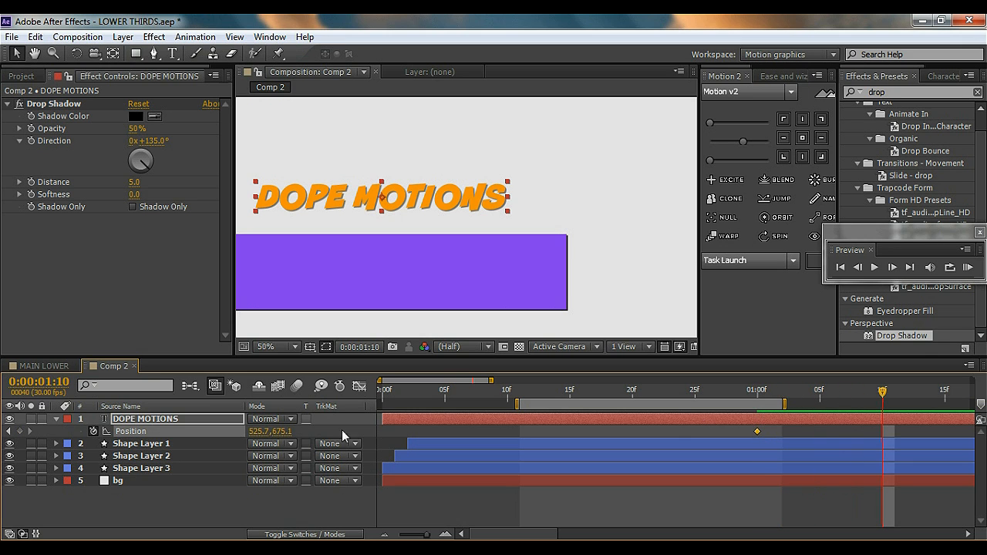
left_click_drag(279, 431, 424, 427)
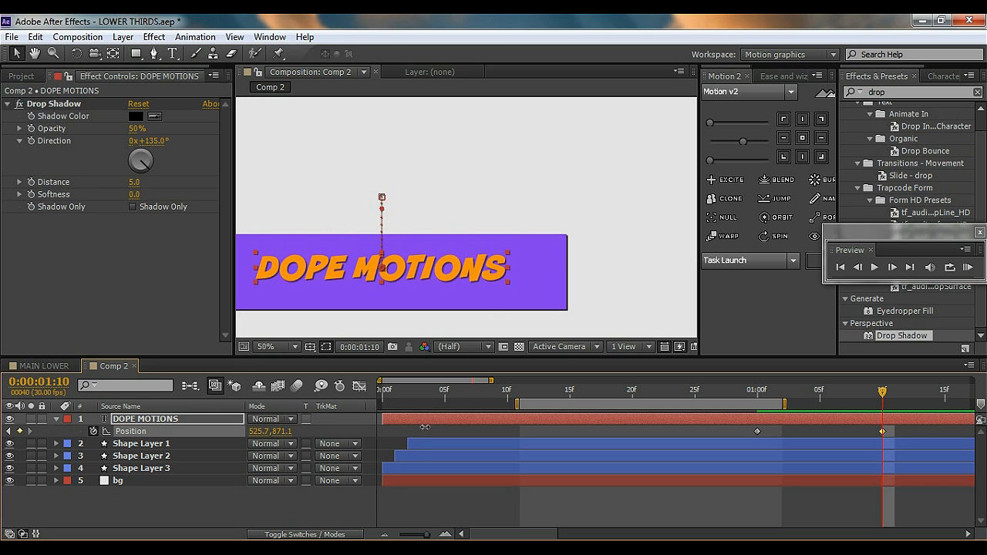
left_click(503, 503)
Extend the work area's end just past the second title keyframe and scrub the title's drop to 0:00:01:05.
left_click_drag(784, 403, 904, 403)
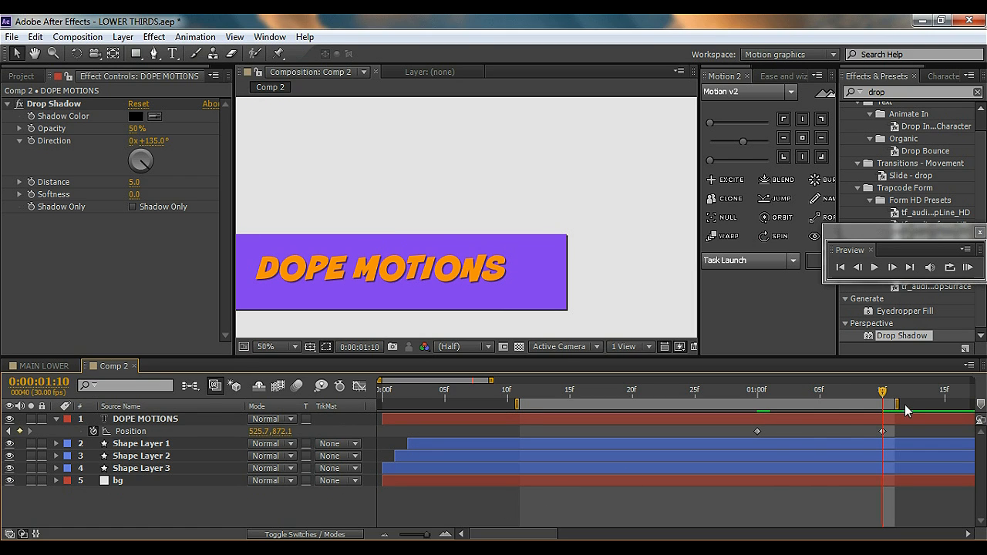
left_click_drag(725, 389, 822, 405)
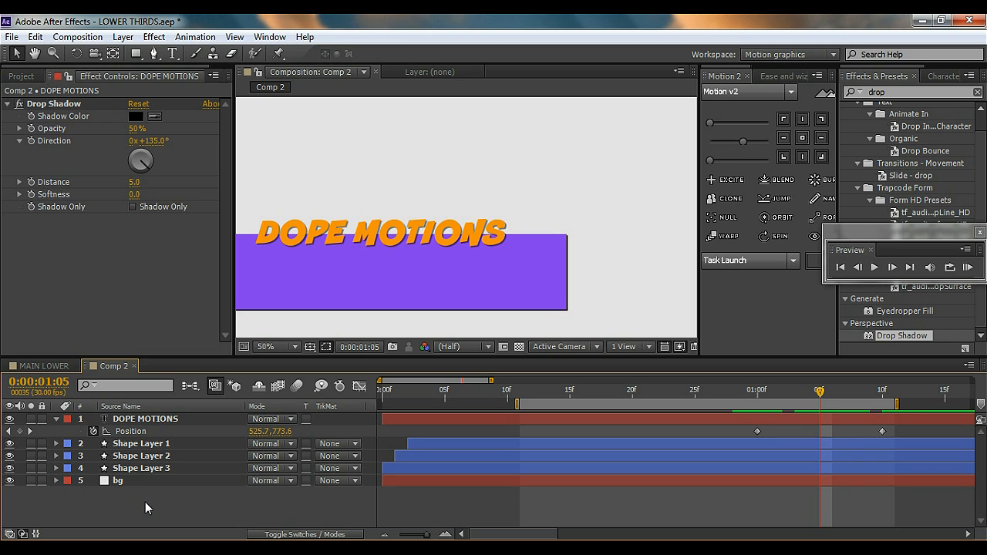
left_click(57, 421)
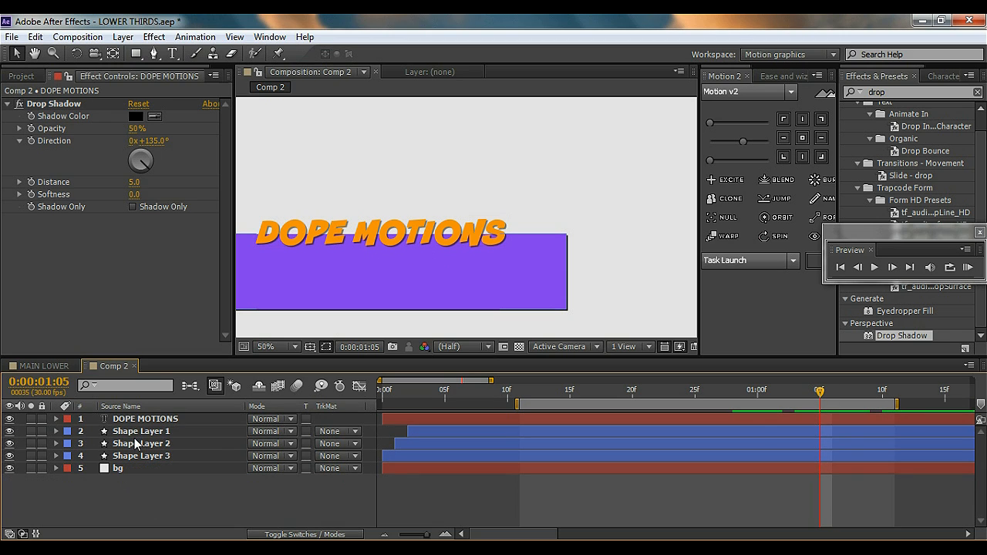
Duplicate Shape Layer 1 and rename the copy black.
left_click(134, 434)
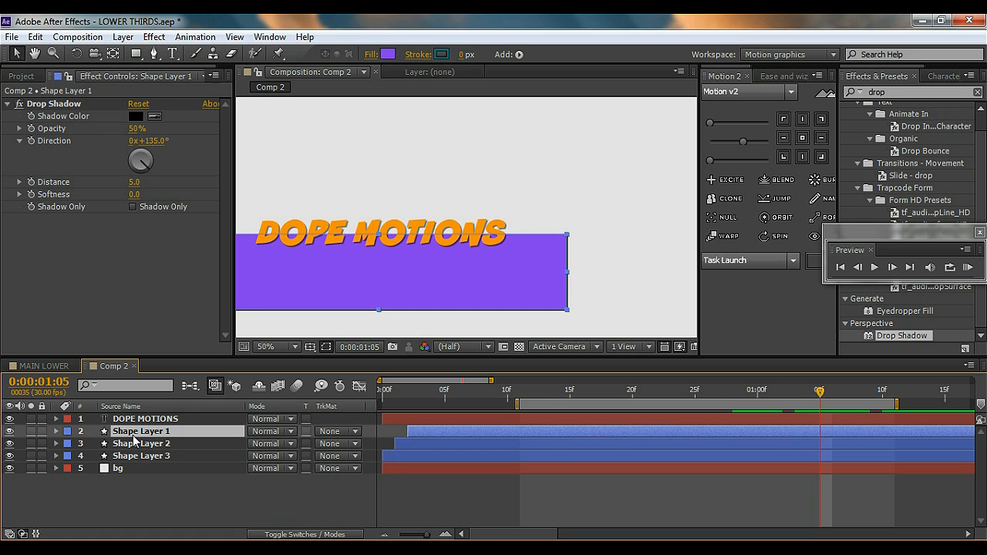
key("ctrl+d")
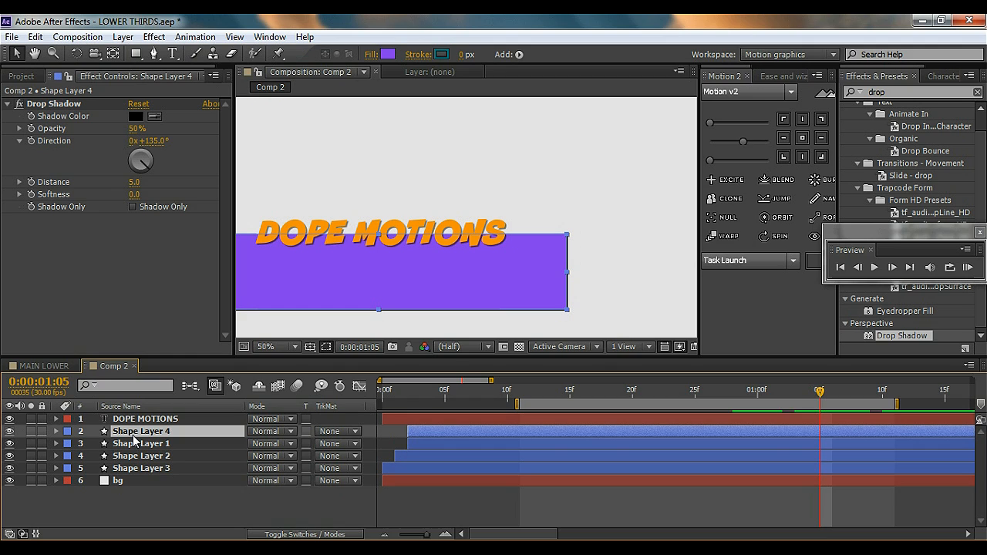
key("Return")
type("black")
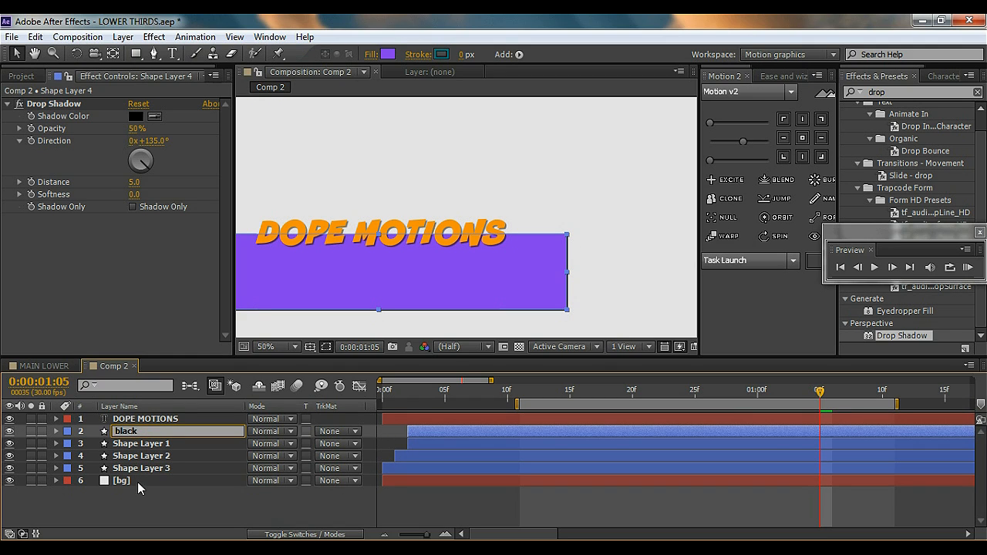
key("Return")
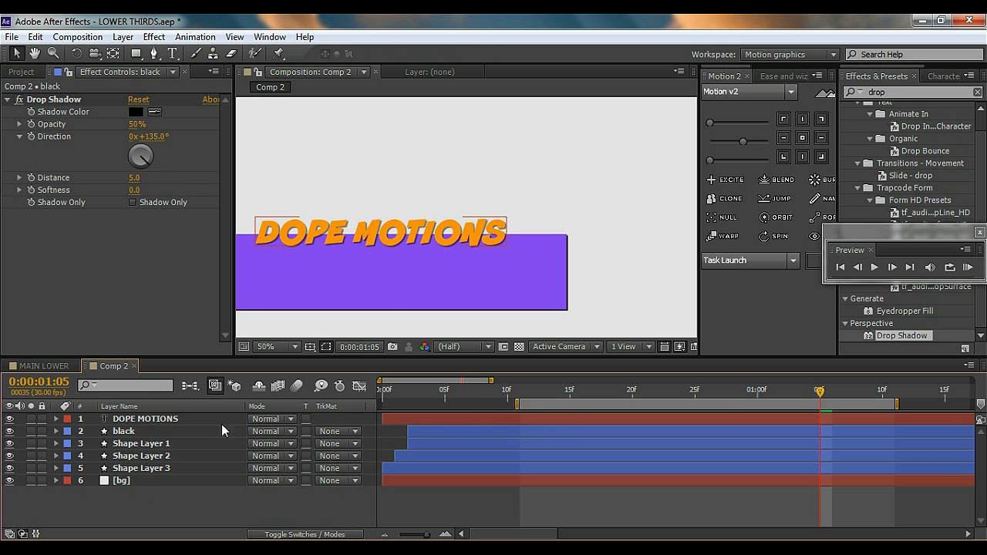
Move the black layer directly above the purple rectangle by setting its Position to 0.0, 672.0.
left_click(145, 433)
key("alt+shift+p")
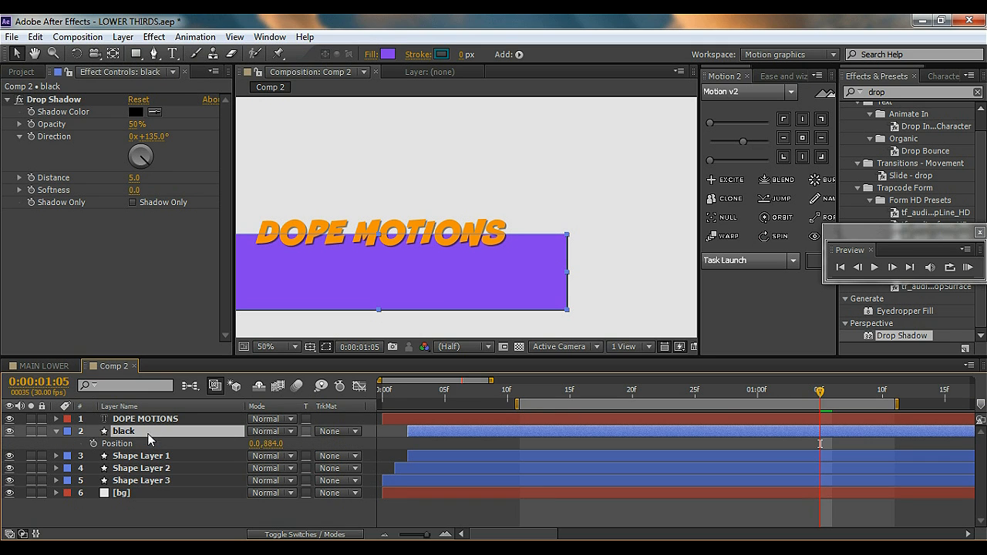
left_click_drag(270, 444, 123, 440)
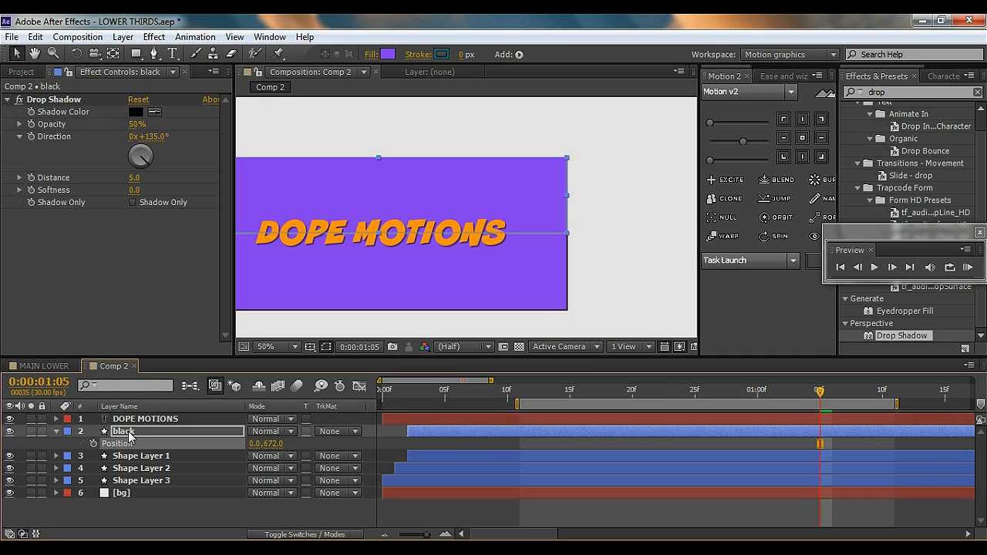
Change the fill colour of the black layer's rectangle to black.
left_click(295, 196)
left_click(387, 55)
left_click_drag(577, 316, 443, 429)
left_click(795, 216)
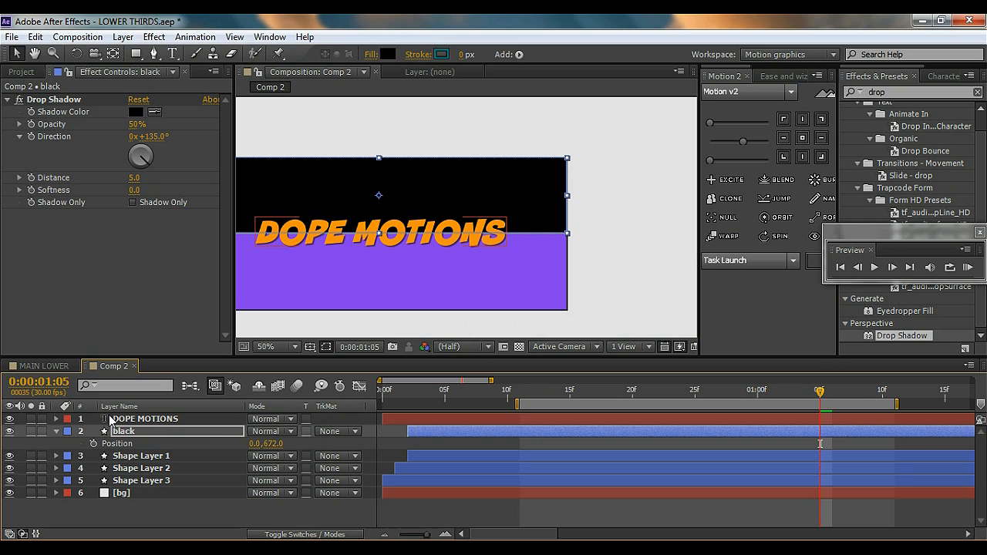
left_click(53, 433)
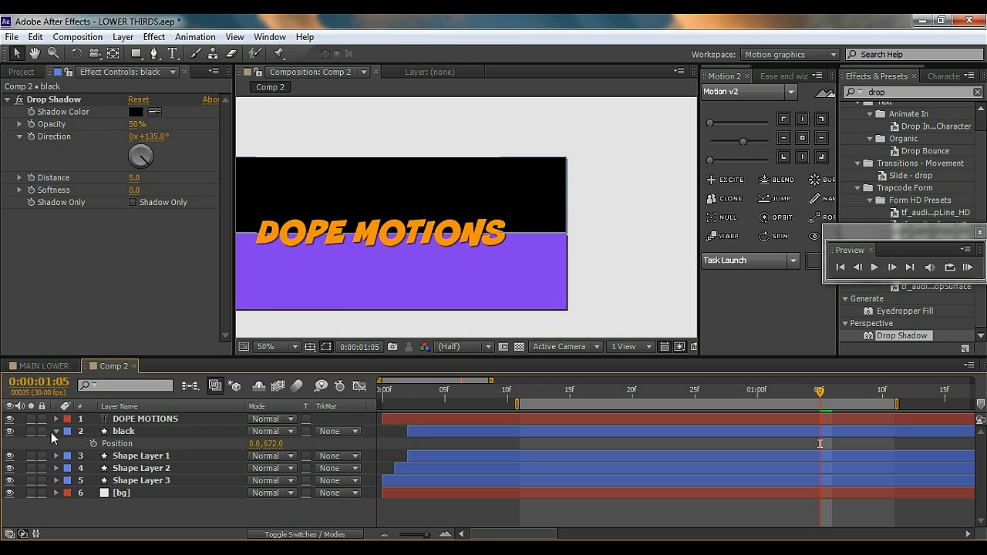
Move the black layer above the DOPE MOTIONS layer in the layer stack.
left_click(54, 431)
left_click_drag(117, 432, 121, 419)
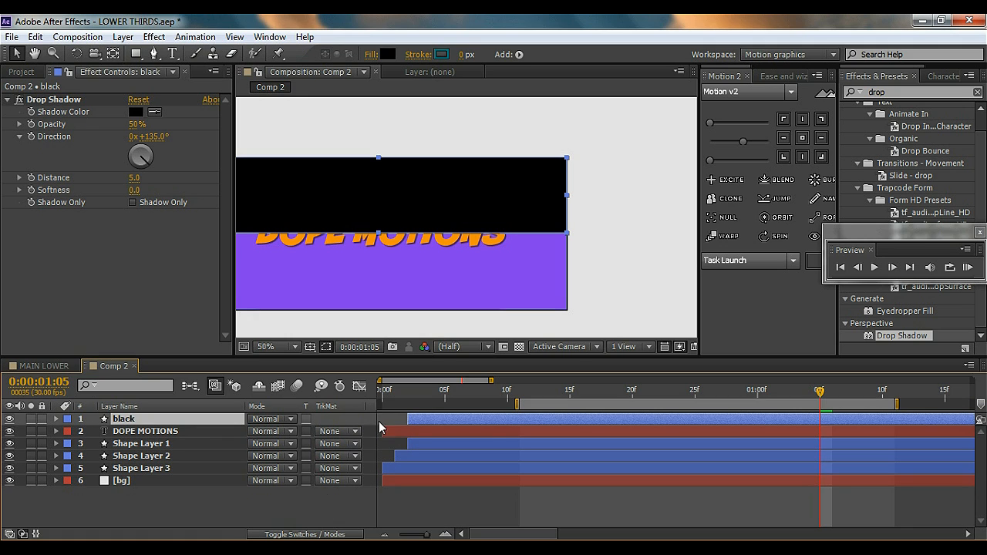
right_click(371, 401)
mouse_move(456, 455)
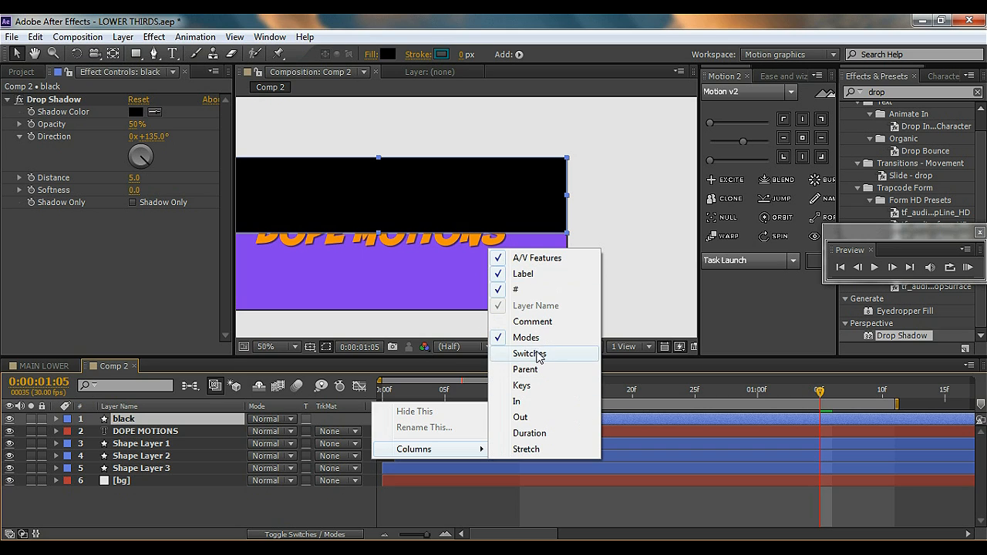
left_click(285, 497)
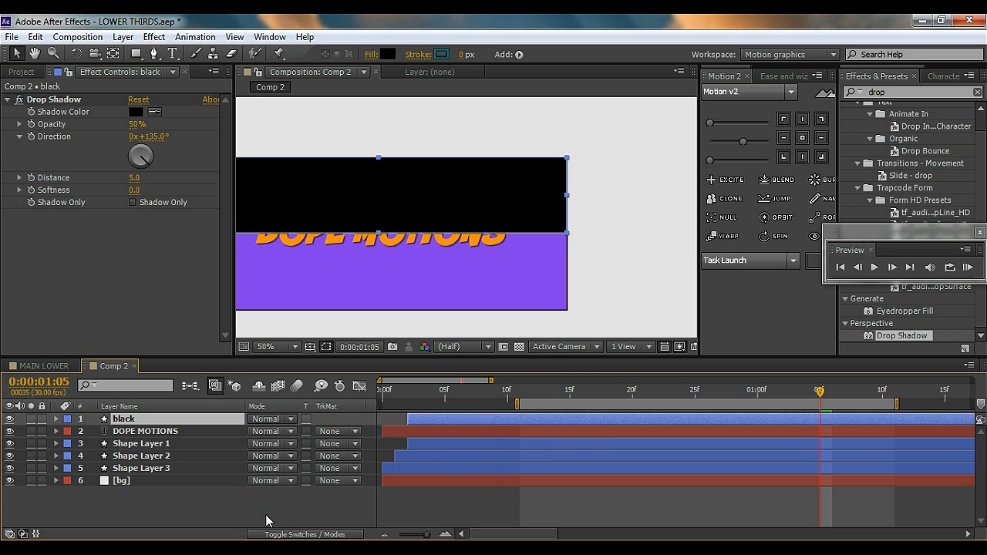
Set the DOPE MOTIONS layer's track matte to Alpha Inverted Matte "black" and scrub the title's drop.
left_click(347, 431)
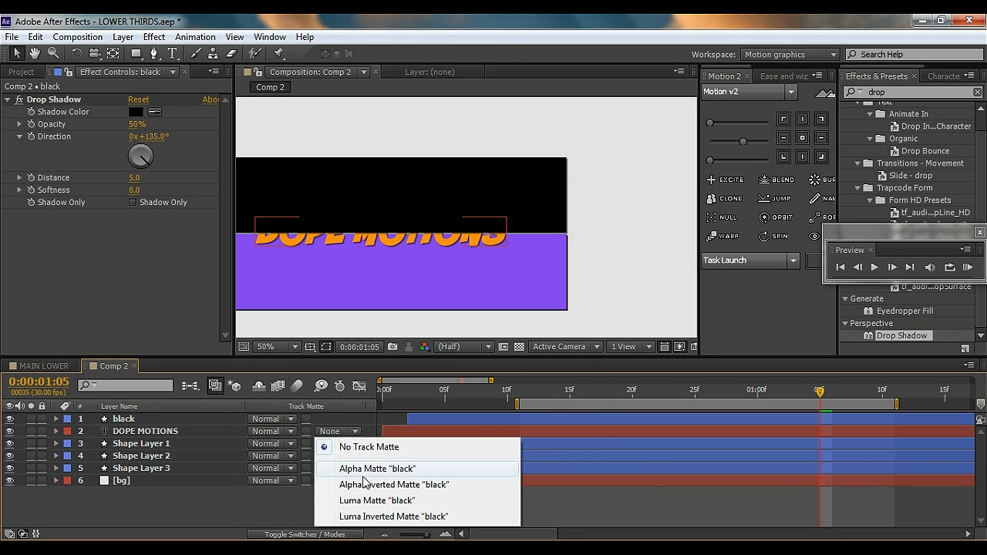
left_click(394, 486)
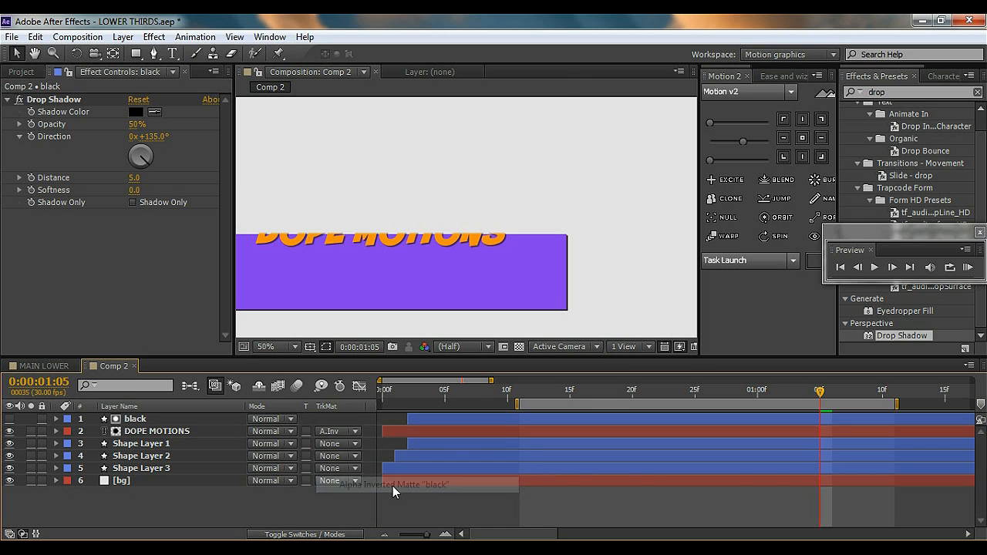
left_click_drag(772, 388, 820, 393)
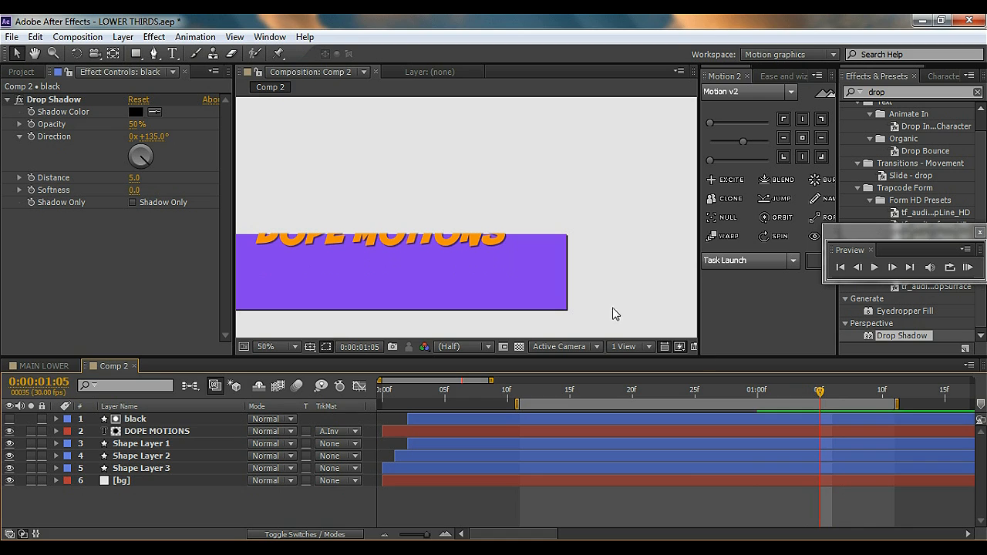
Align the black matte's lower edge with the purple rectangle's upper edge by setting its Position to 0.0, 676.0.
key("period")
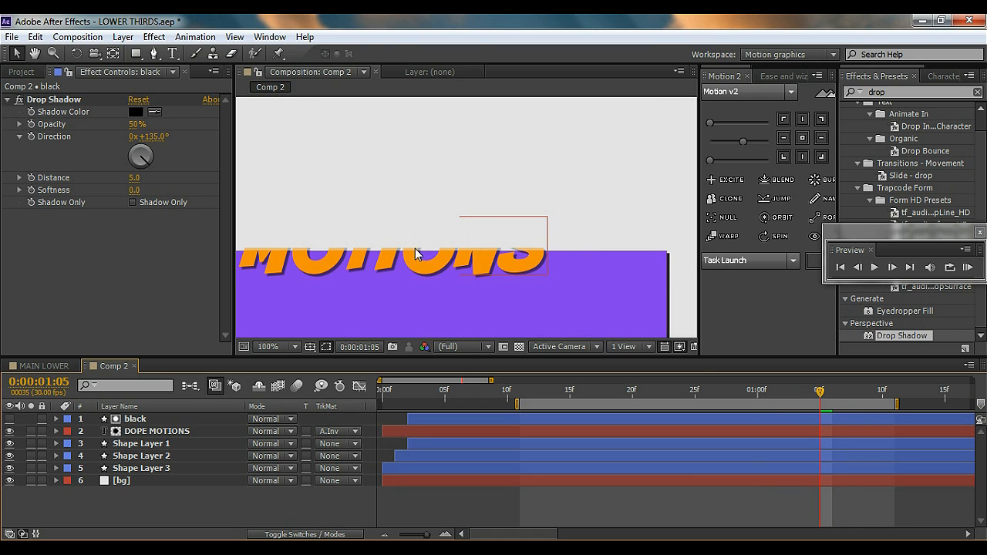
left_click(155, 418)
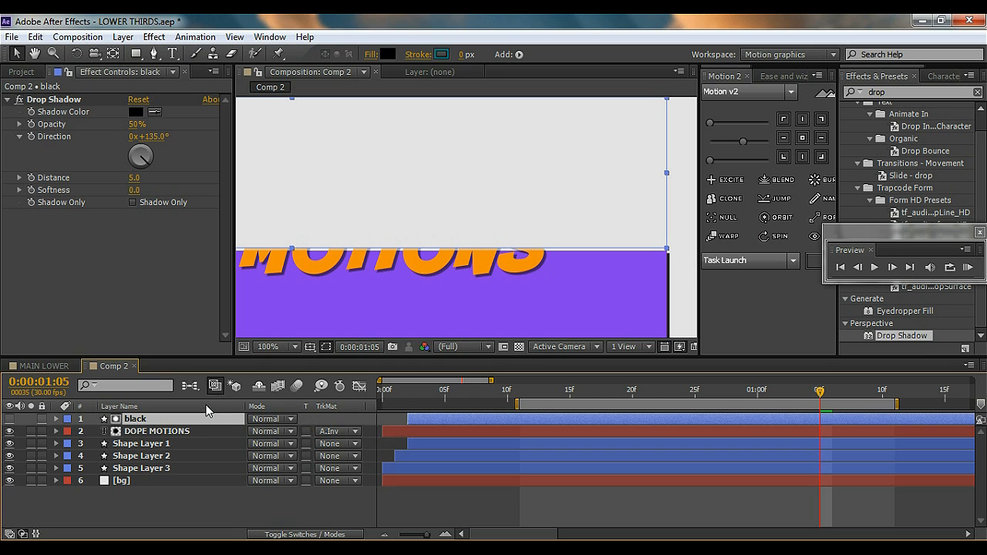
key("p")
left_click_drag(275, 433, 281, 432)
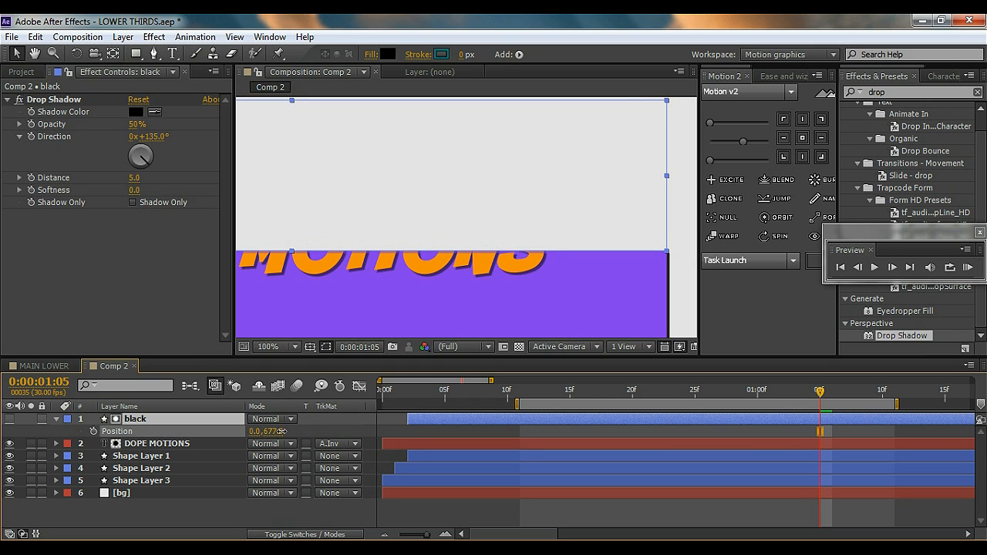
left_click_drag(282, 432, 282, 432)
left_click(178, 508)
scroll(412, 274, "down", 2)
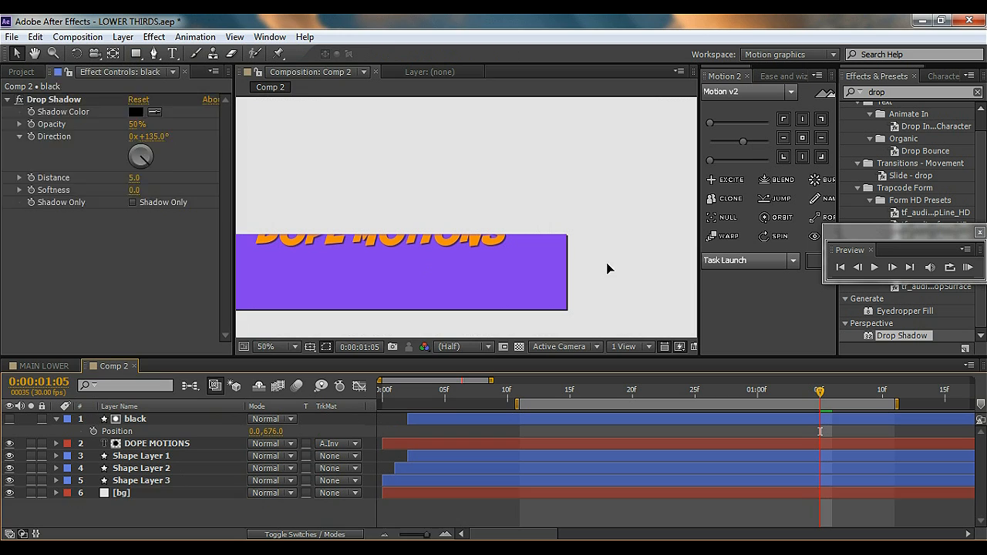
left_click(609, 274)
scroll(608, 282, "down", 2)
mouse_move(819, 396)
left_mouse_down()
mouse_move(783, 395)
mouse_move(882, 394)
mouse_move(753, 394)
mouse_move(820, 394)
left_mouse_up()
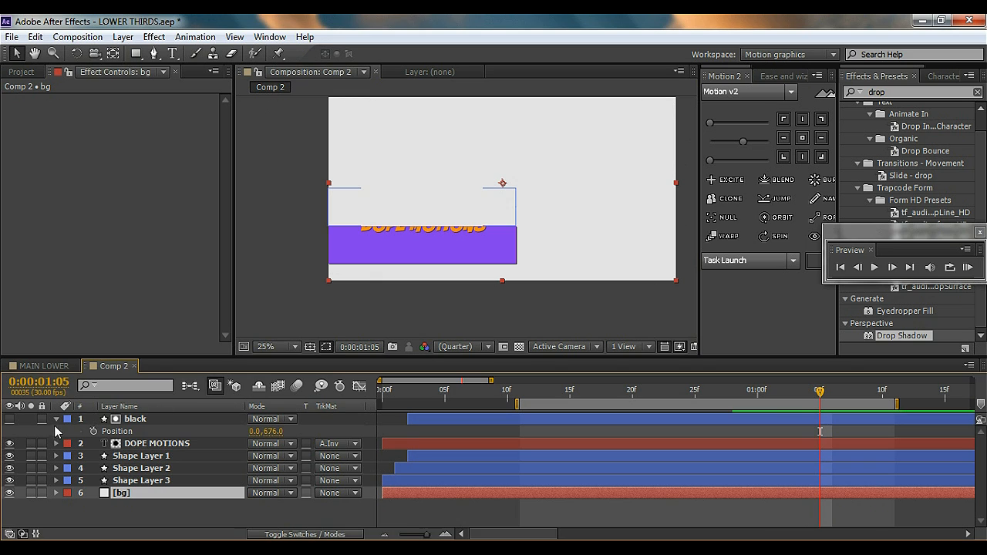
left_click(58, 421)
Ease both Position keyframes of the DOPE MOTIONS layer with Motion v2's middle ease slider at about half, and preview the drop.
left_click(135, 431)
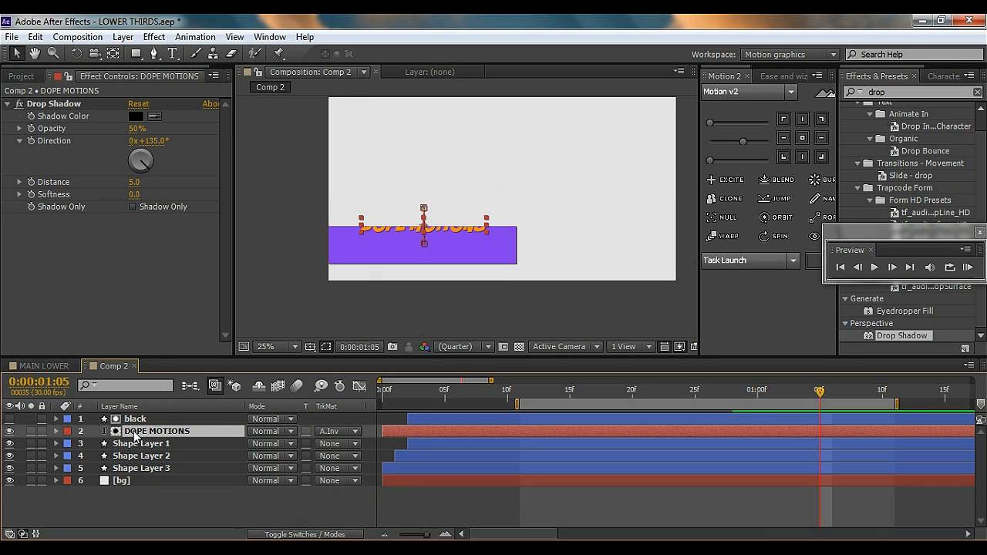
key("p")
left_click_drag(727, 442, 910, 452)
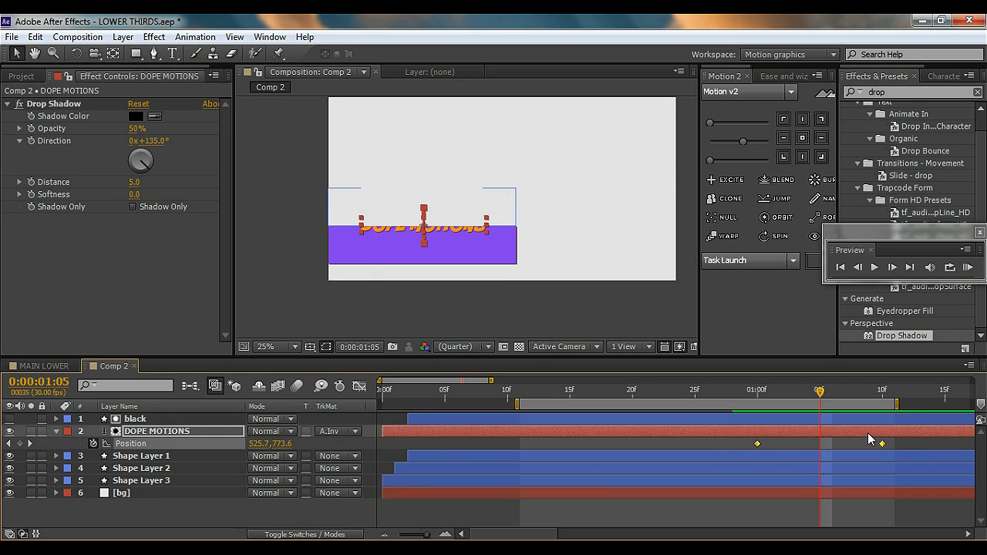
left_click(718, 506)
left_click_drag(743, 144, 692, 145)
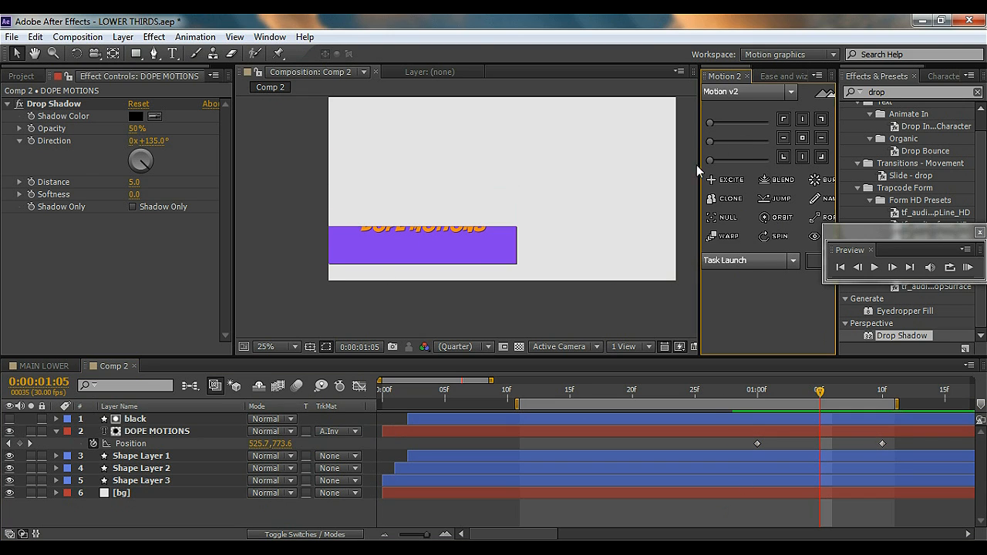
left_click_drag(734, 442, 914, 455)
left_click_drag(710, 143, 745, 141)
left_click(968, 268)
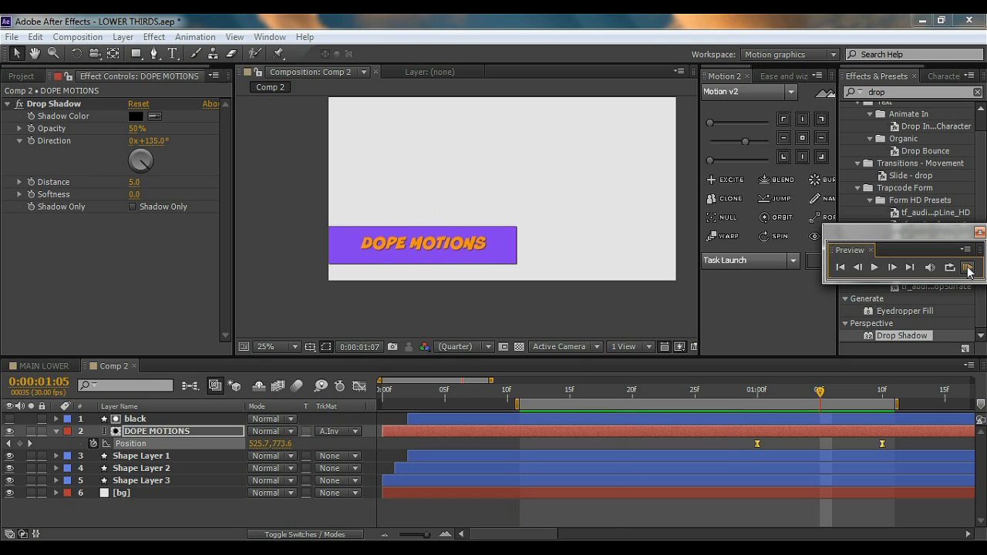
left_click(711, 365)
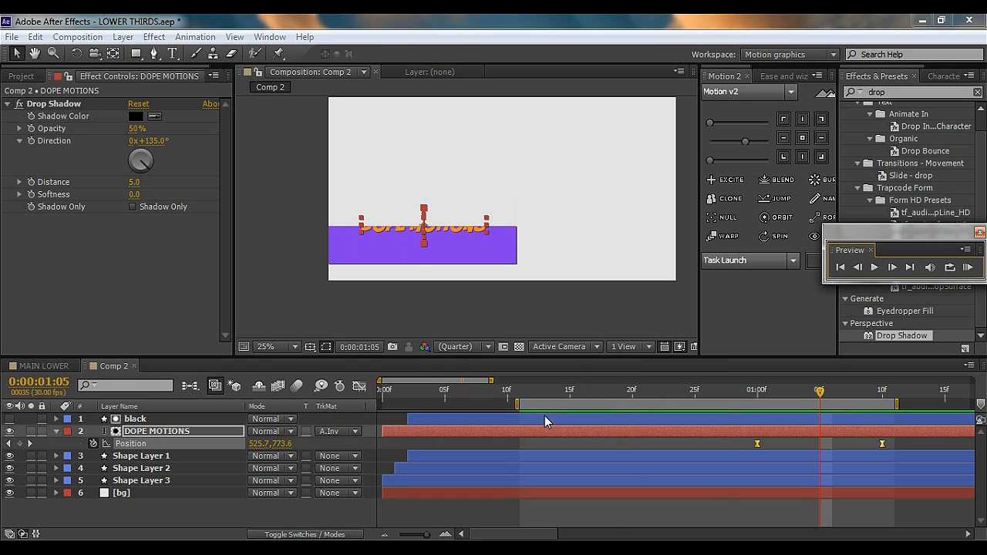
Trim the start of the DOPE MOTIONS layer to 0:00:00:26 and scrub the title's drop to 0:00:01:08.
left_click(570, 394)
left_click_drag(577, 394, 545, 394)
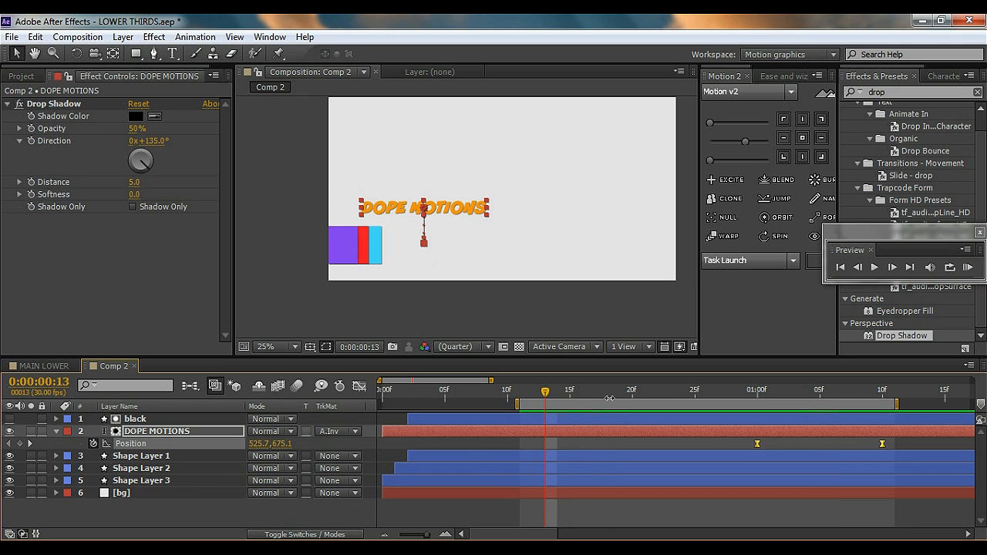
left_click_drag(619, 397, 708, 394)
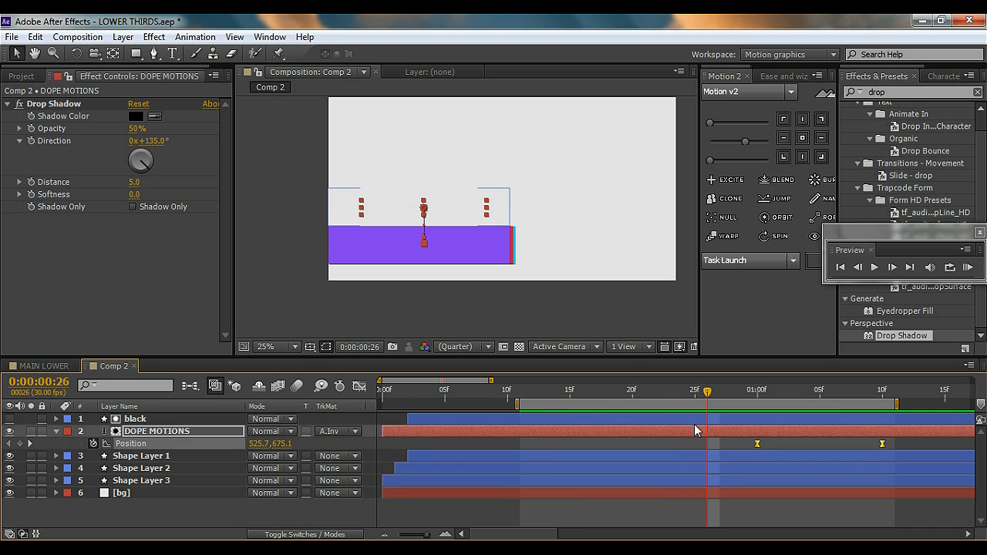
left_click(695, 432)
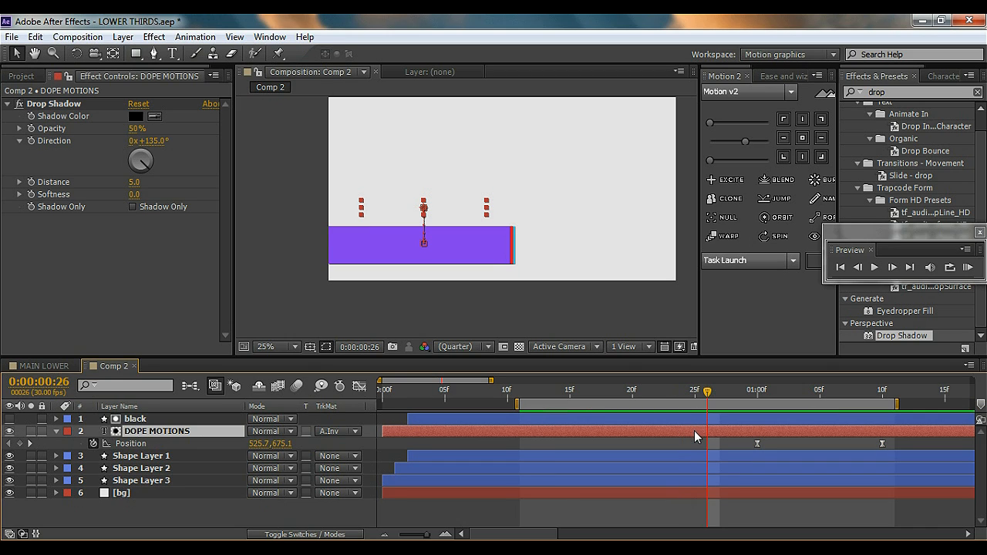
key("alt+bracketleft")
left_click(515, 509)
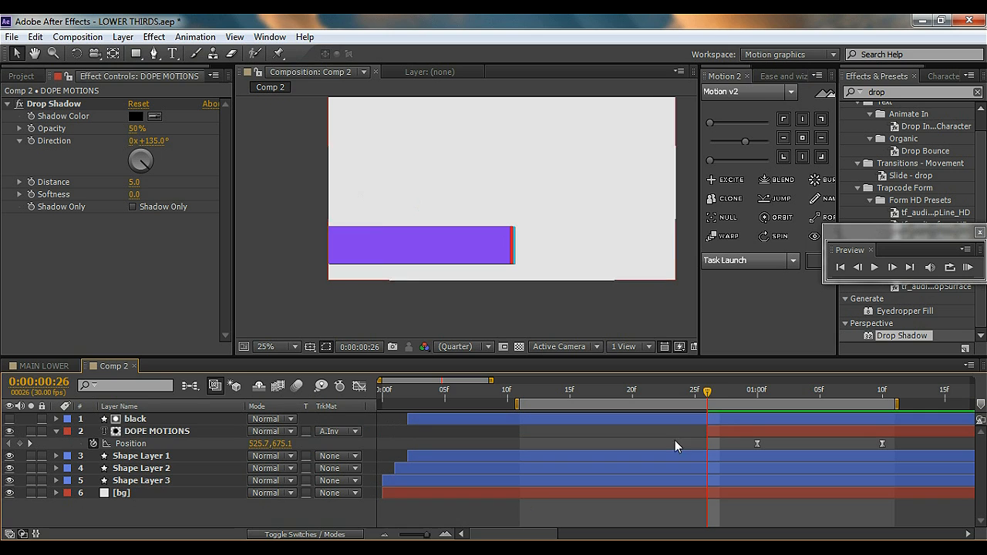
left_click_drag(709, 395, 858, 397)
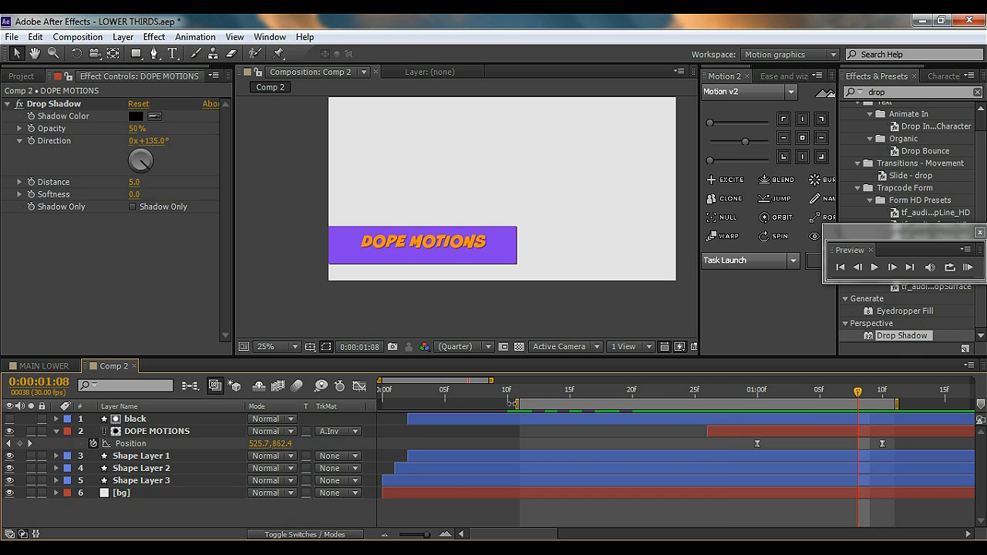
Set the work area from the composition's start to about 0:00:01:12 and preview the whole animation.
left_click_drag(516, 404, 377, 391)
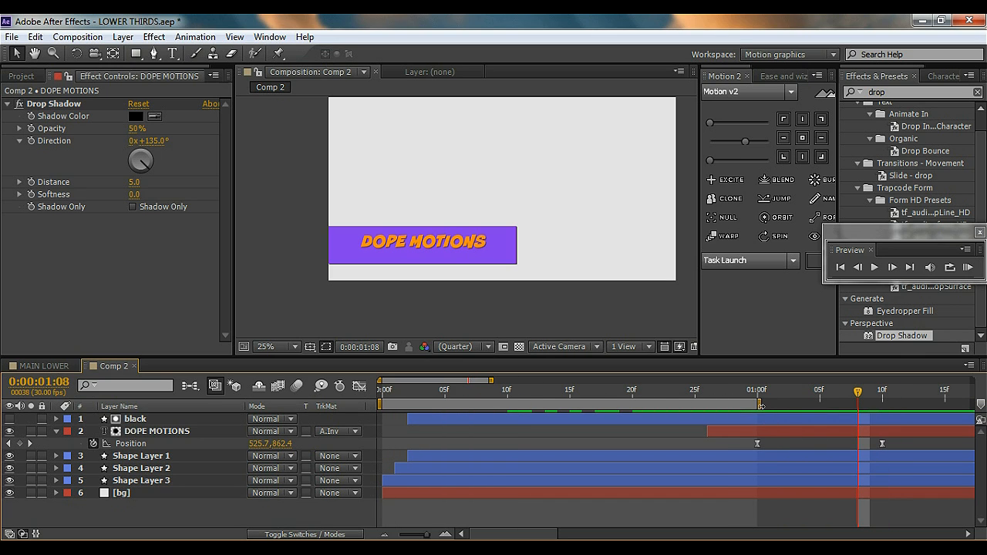
left_click_drag(783, 407, 911, 401)
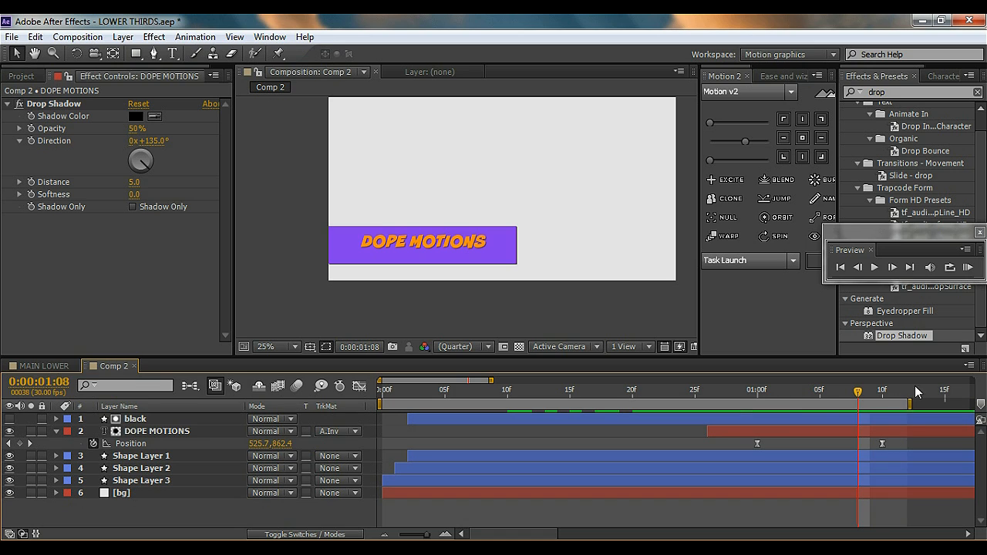
left_click(969, 269)
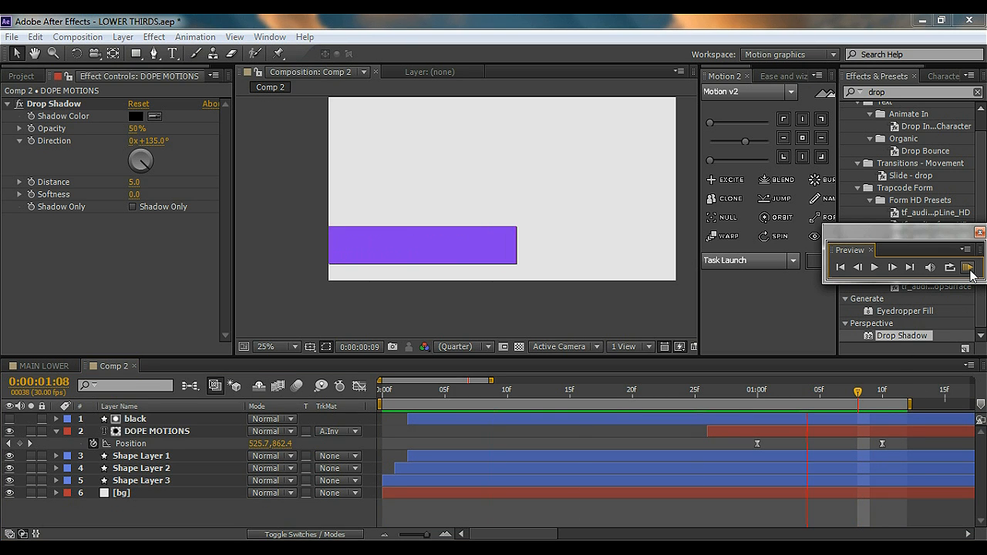
left_click(969, 271)
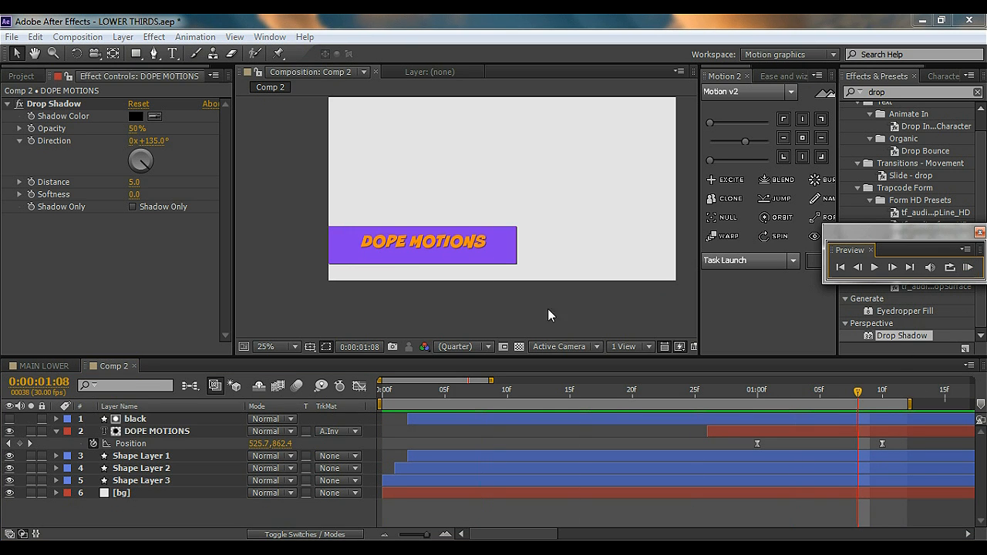
Extend the work area to 0:00:02:00, and preview the title's drop with its second Position keyframe moved to about 0:00:01:22.
left_click_drag(489, 381, 598, 381)
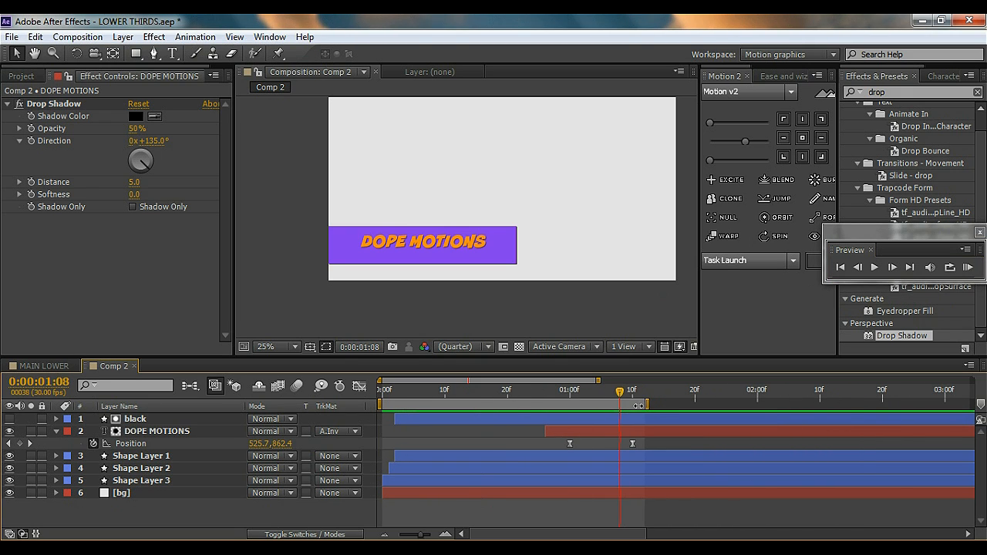
left_click_drag(648, 404, 759, 405)
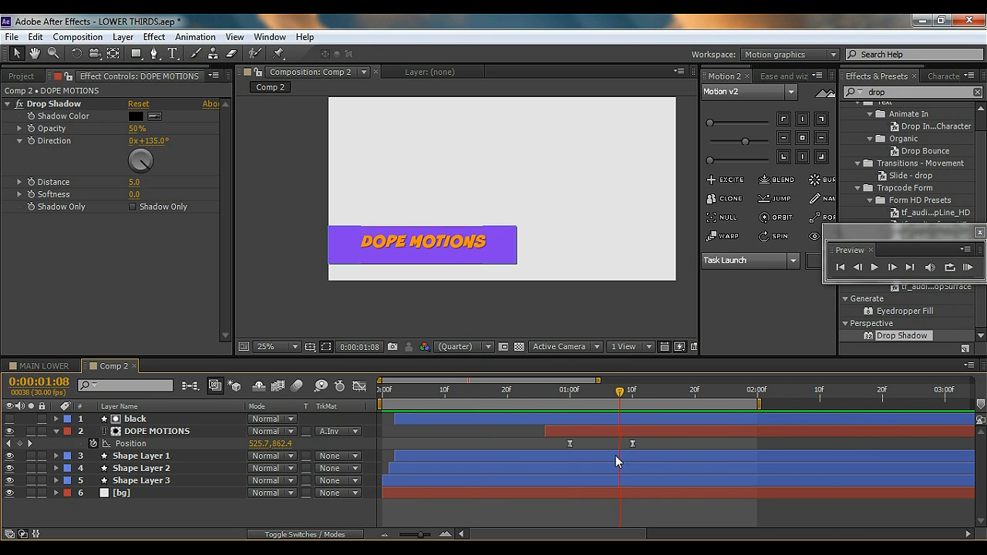
left_click_drag(632, 445, 705, 444)
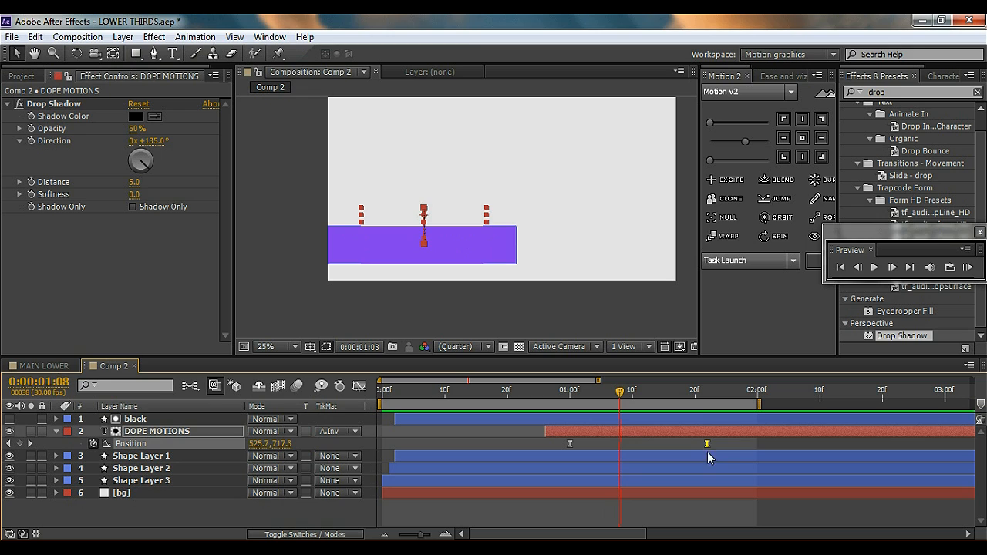
left_click(968, 267)
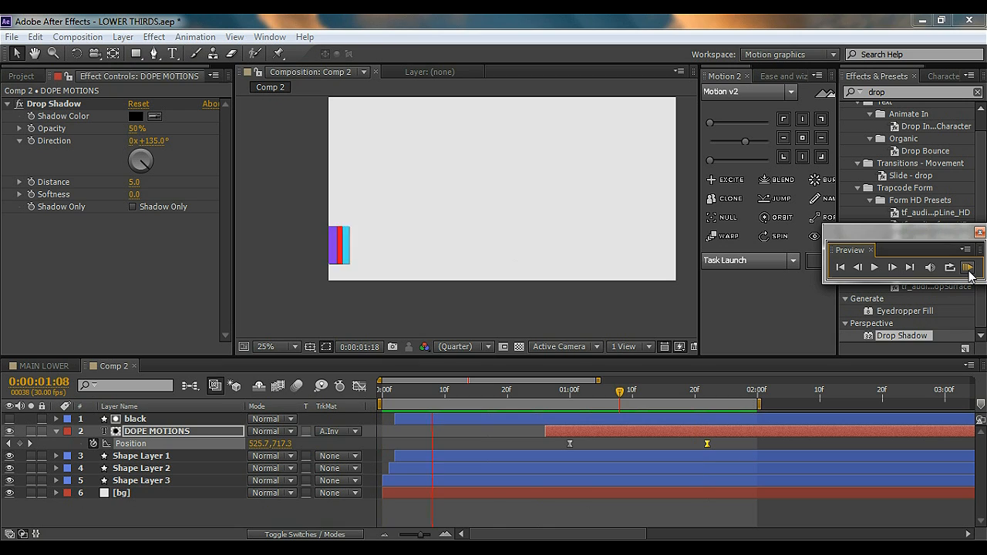
left_click(968, 270)
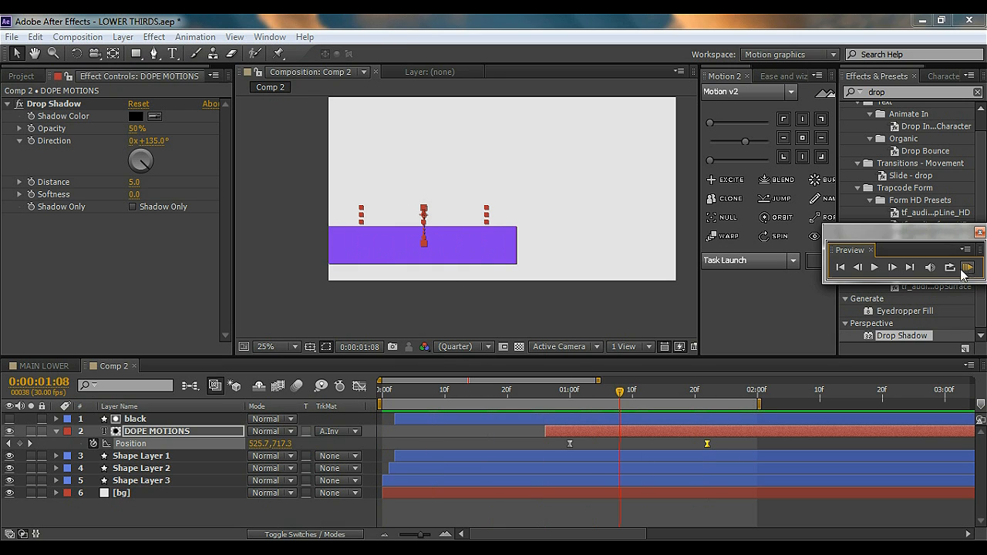
At 0:00:01:04, collapse the DOPE MOTIONS layer and apply the Venetian Blinds transition effect to Shape Layer 1.
left_click(594, 399)
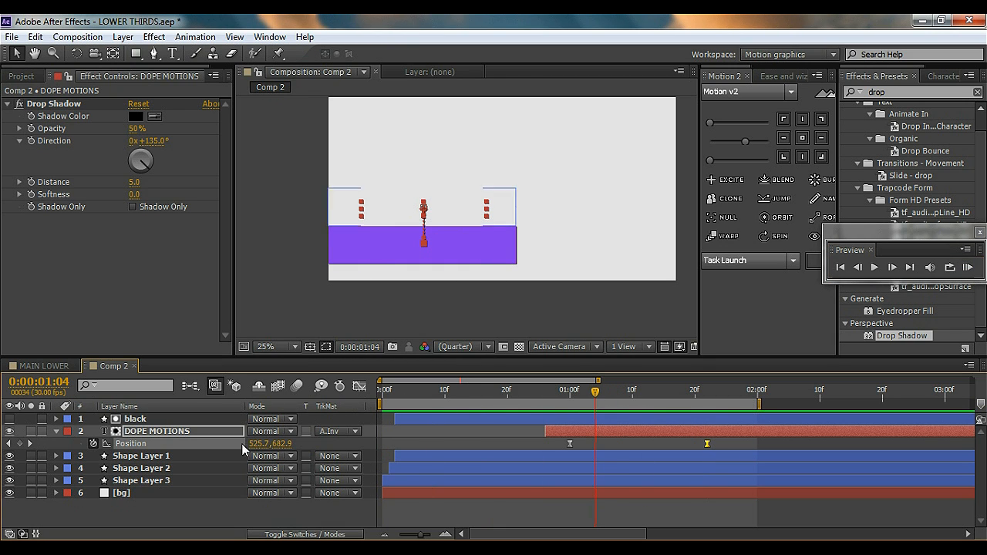
left_click(57, 431)
left_click(139, 445)
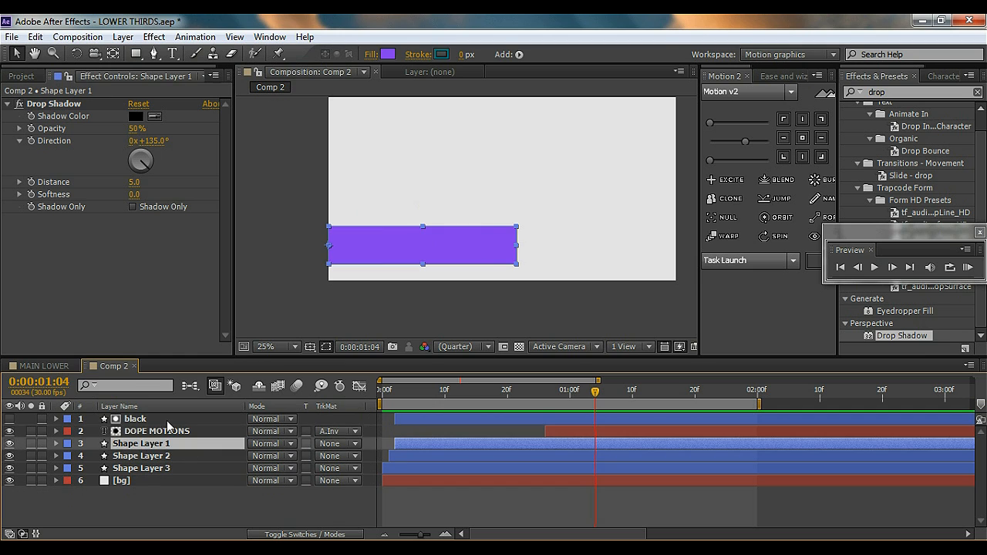
double_click(894, 93)
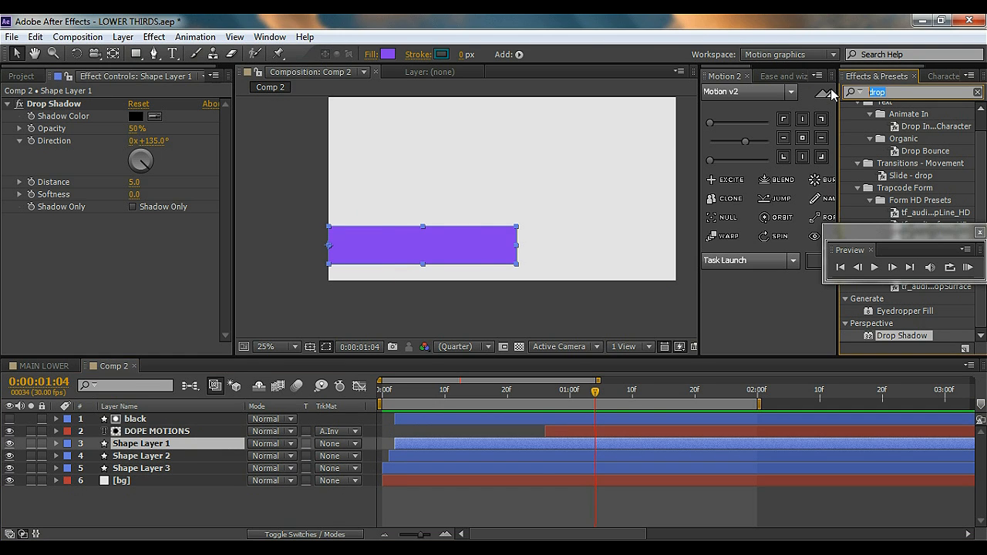
type("bli")
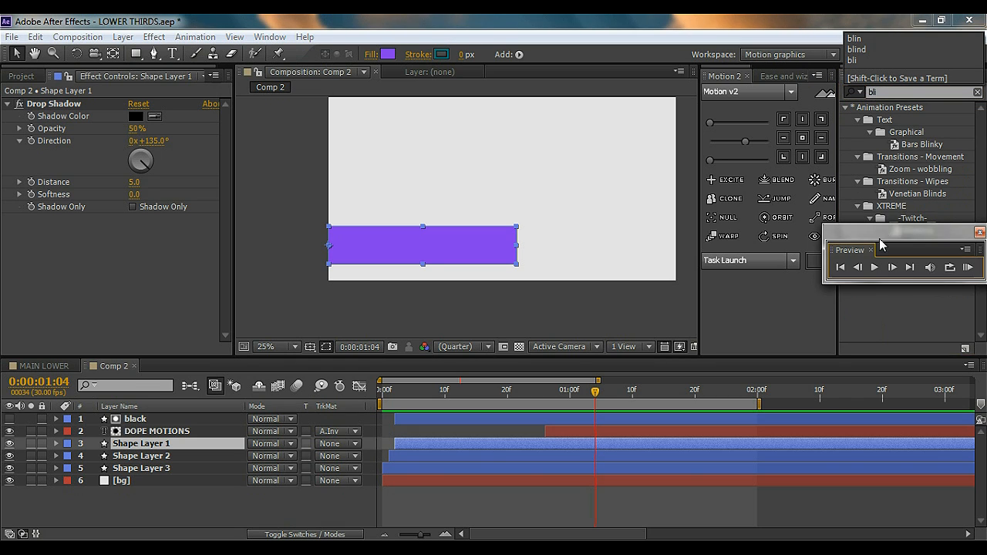
left_click_drag(883, 233, 874, 298)
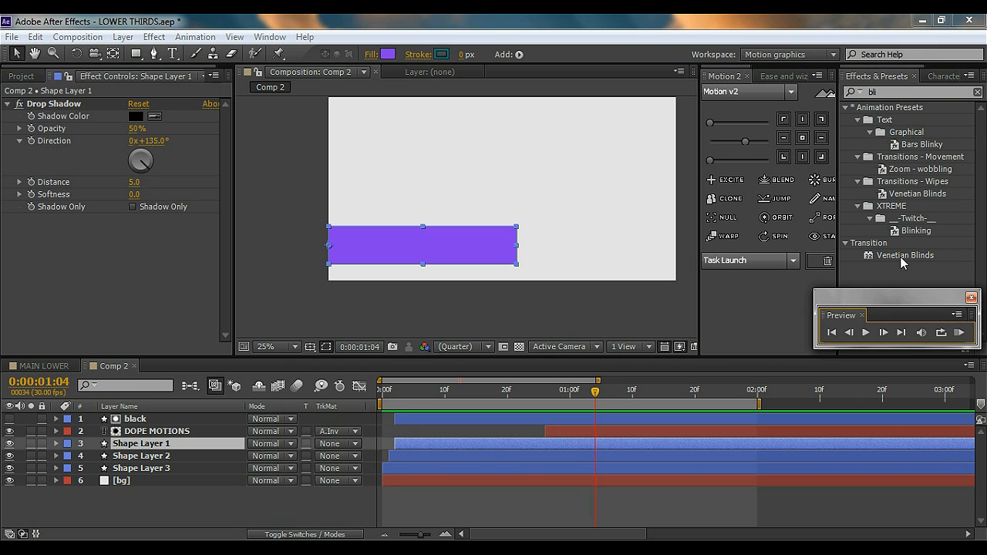
double_click(904, 256)
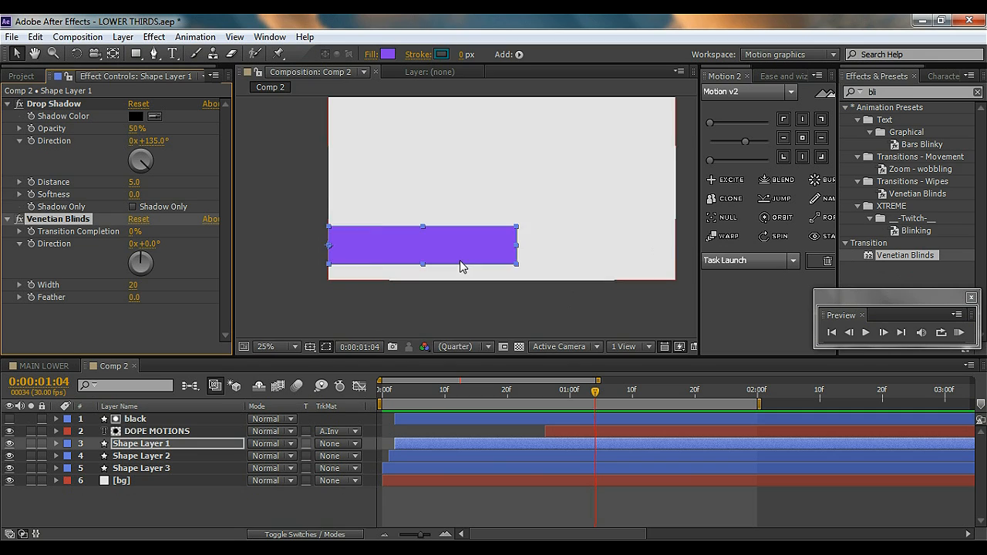
Set the Transition Completion of Shape Layer 1's Venetian Blinds effect to 9%.
key("period")
key("space")
left_click_drag(453, 206, 537, 155)
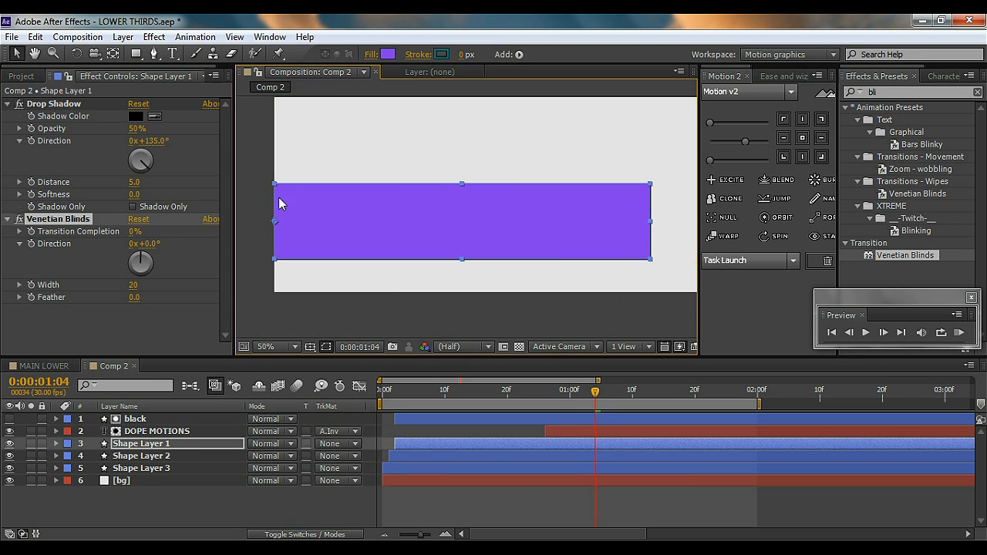
left_click(135, 237)
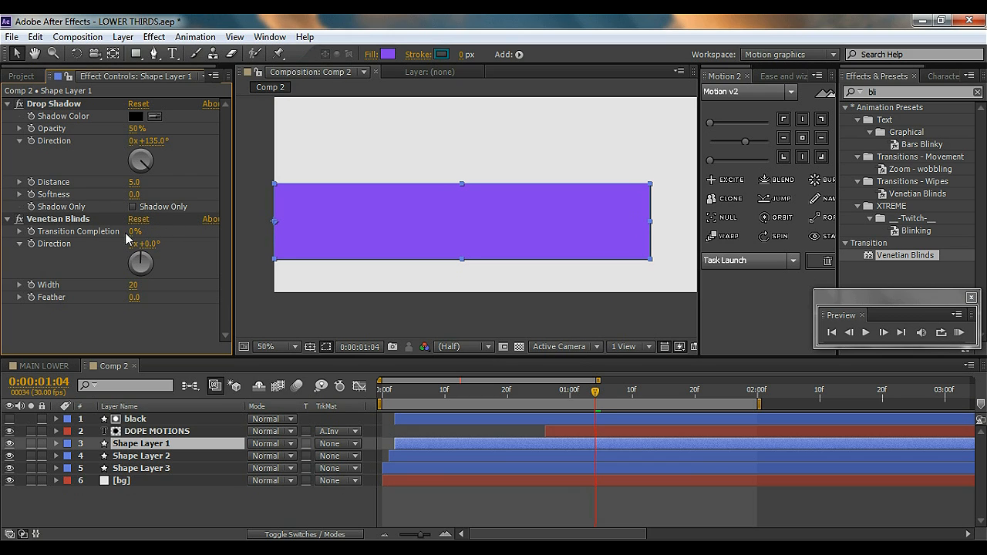
left_click_drag(134, 231, 146, 231)
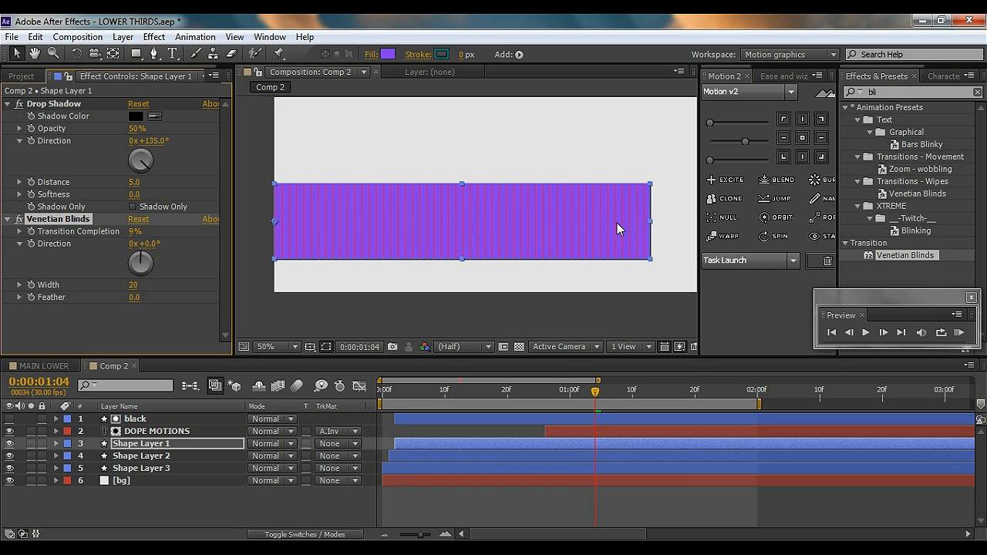
Set the Direction of Shape Layer 1's Venetian Blinds to 45° and the Width to 19, keeping Feather at 0.
left_click(159, 245)
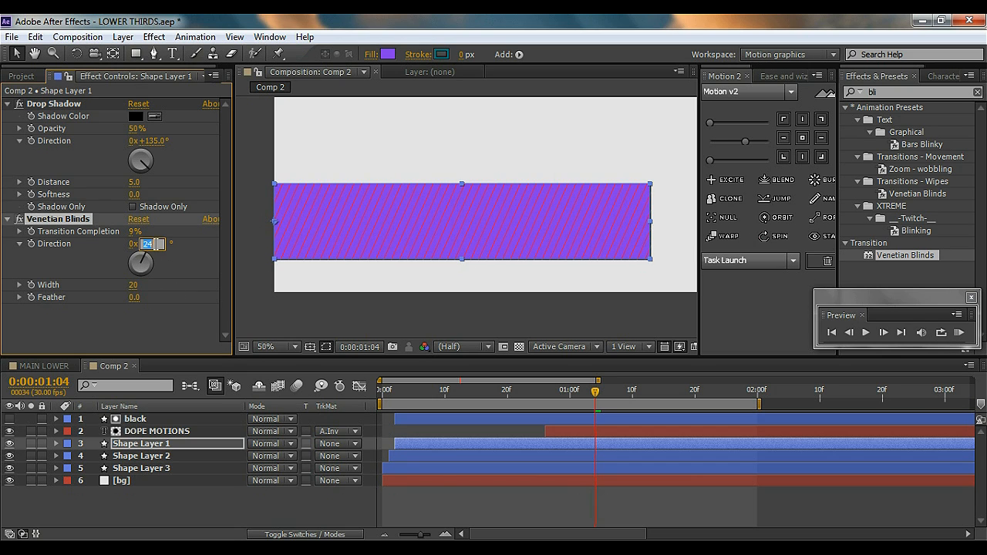
type("45")
left_click(184, 333)
left_click_drag(133, 287, 126, 286)
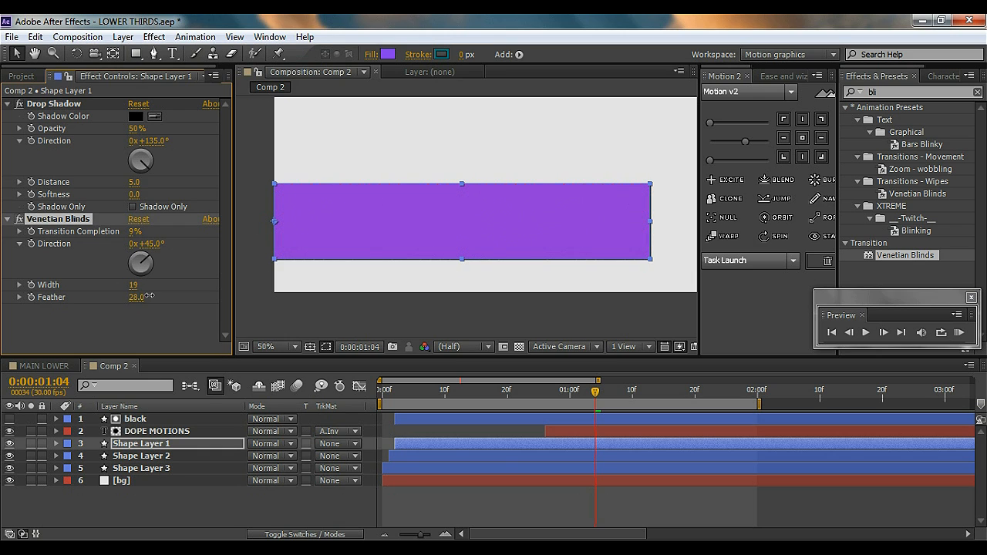
scroll(466, 224, "down", 2)
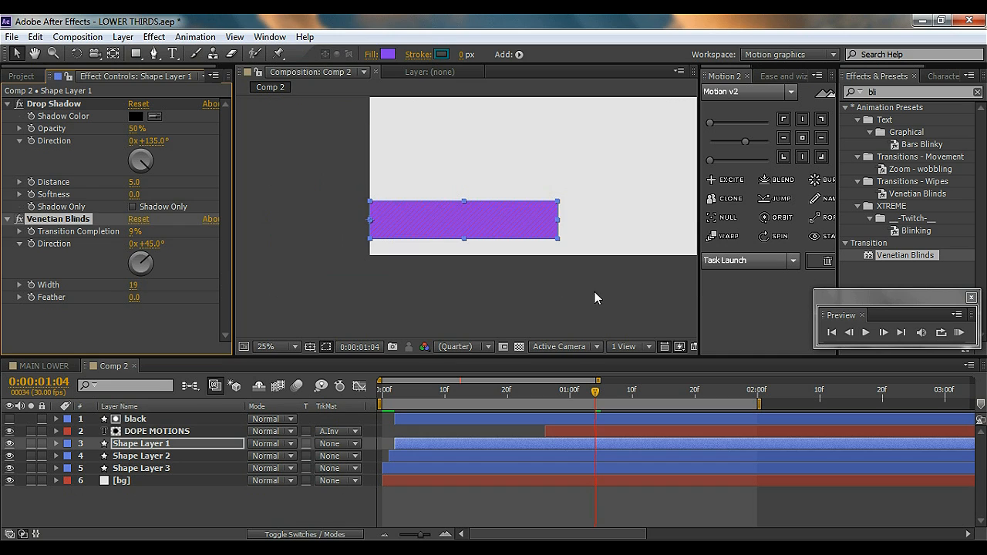
At 0:00:00:18, copy the Venetian Blinds effect from Shape Layer 1 and paste it onto Shape Layer 3.
left_click(595, 293)
left_click_drag(531, 391, 494, 391)
scroll(480, 273, "up", 2)
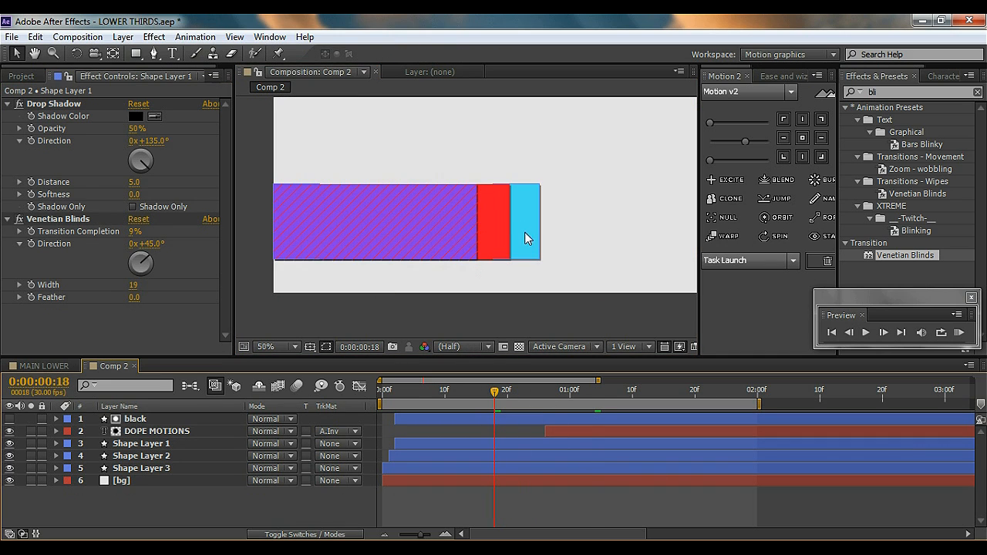
left_click(58, 219)
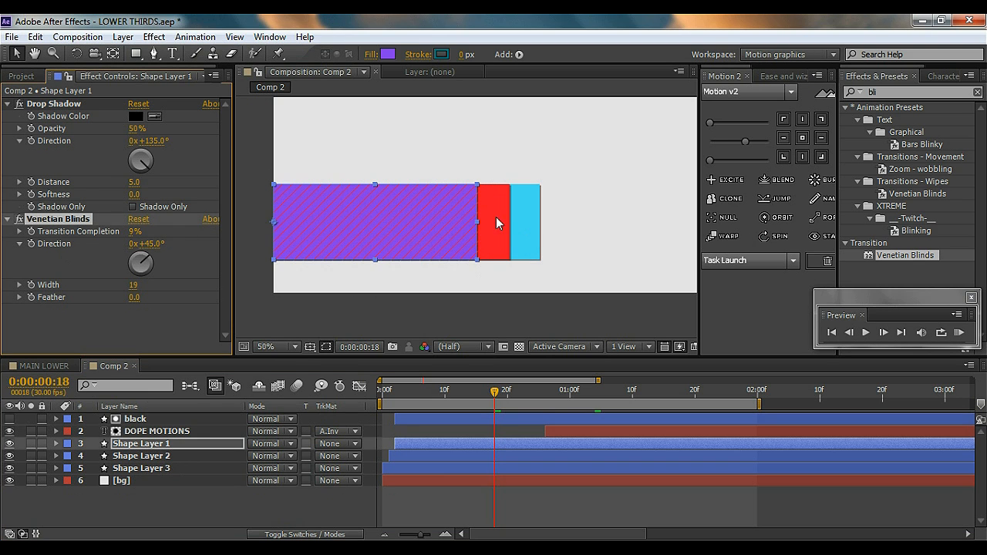
left_click(35, 38)
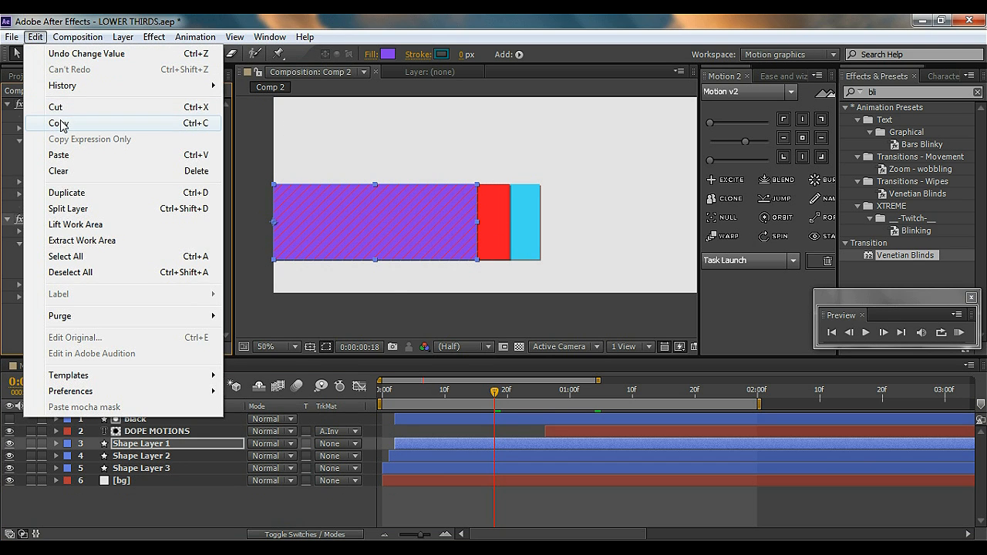
left_click(59, 124)
left_click(136, 469)
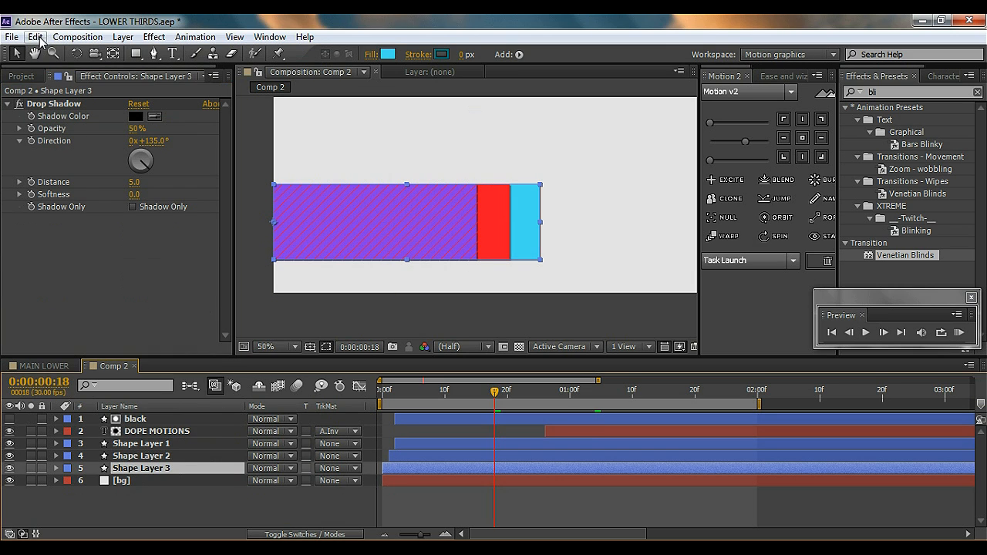
left_click(36, 37)
left_click(75, 156)
left_click(556, 300)
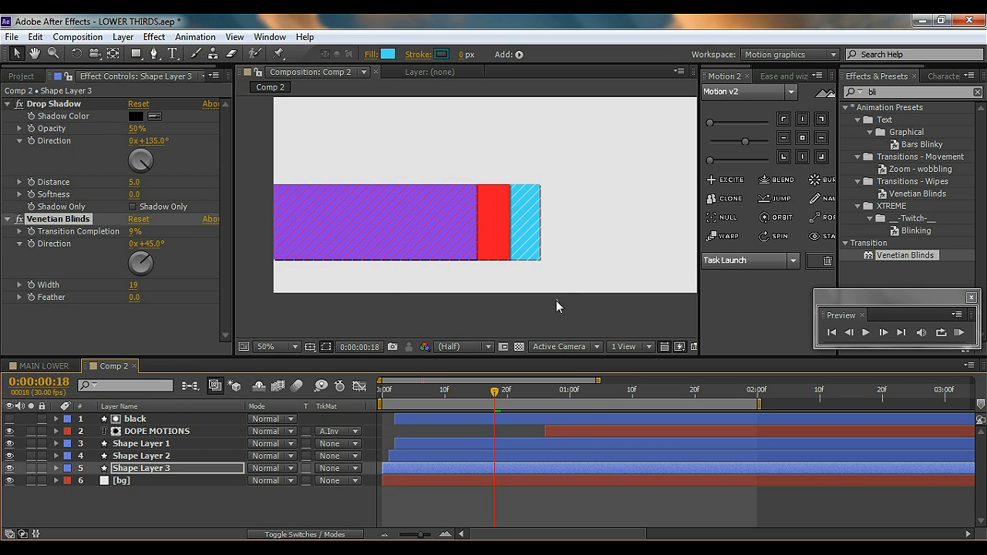
Scrub through the animation up to 0:00:01:21 to check the striped rectangles and the title's drop.
left_click_drag(495, 395, 450, 395)
scroll(520, 242, "down", 1)
left_click_drag(574, 168, 492, 224)
left_click_drag(454, 395, 700, 411)
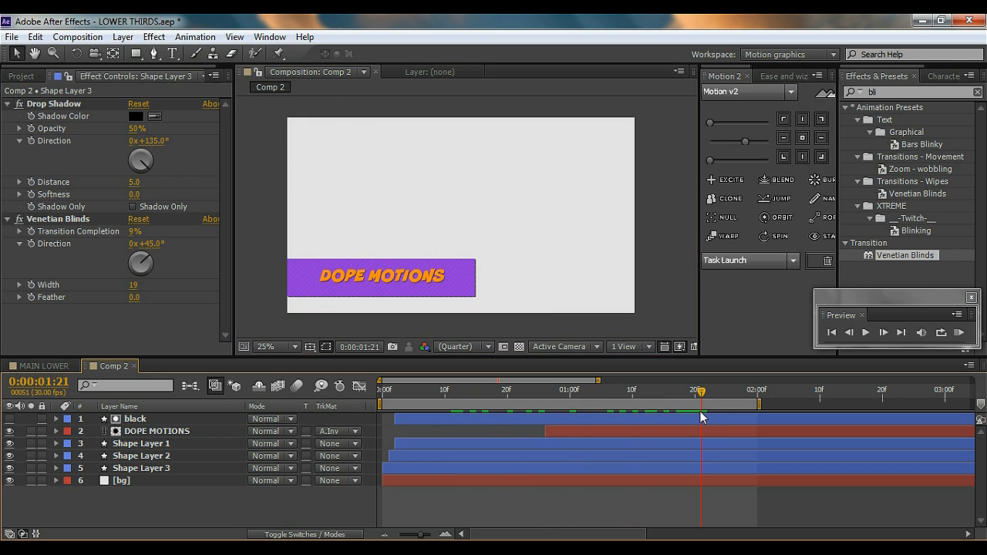